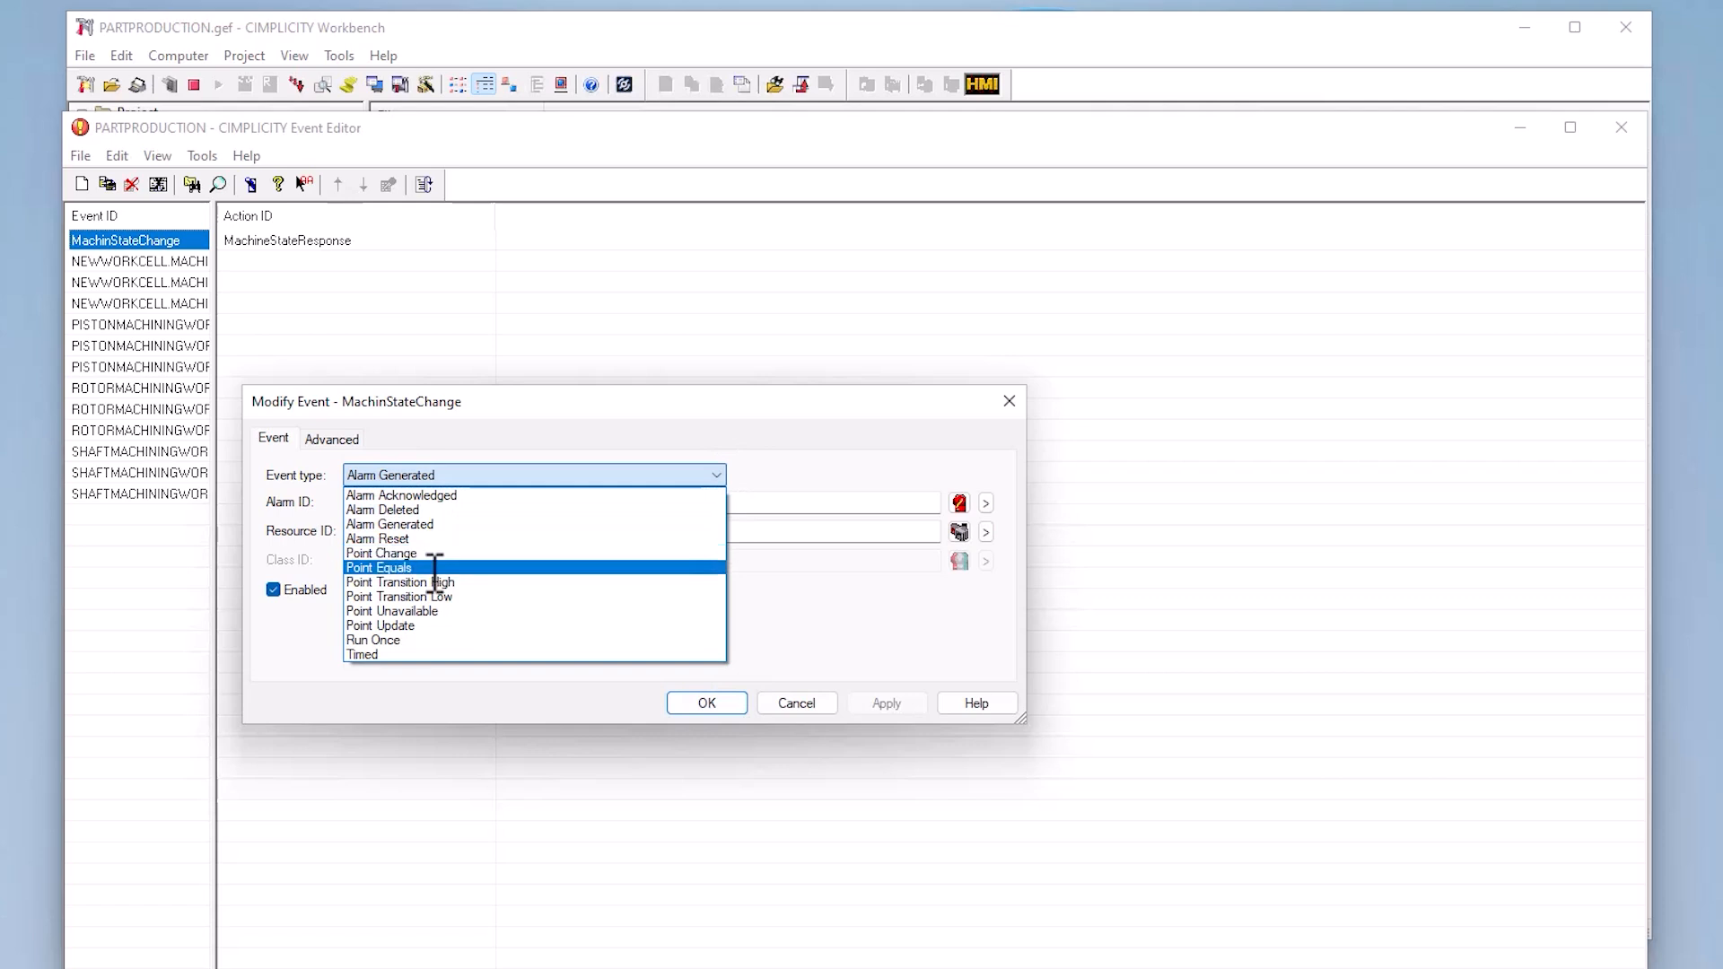
Dismiss the MachinStateChange event properties and open the MachineStateResponse action's script MachineStateResponder.py for editing
left_click(823, 642)
left_click(819, 705)
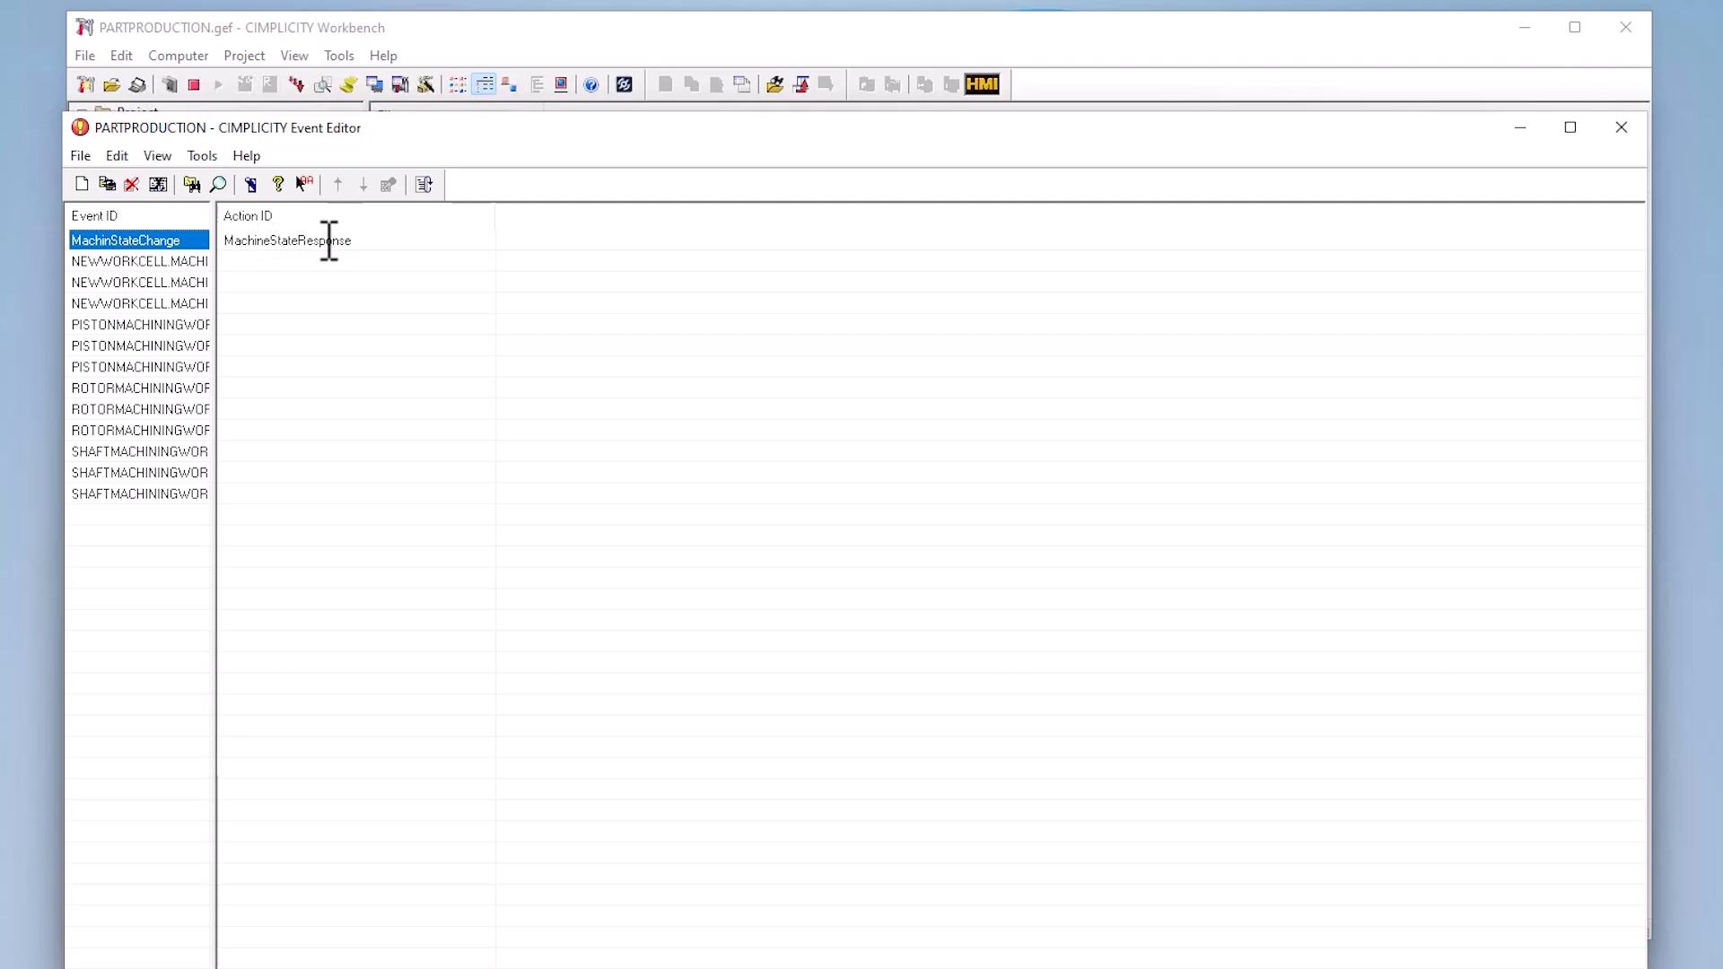
double_click(330, 241)
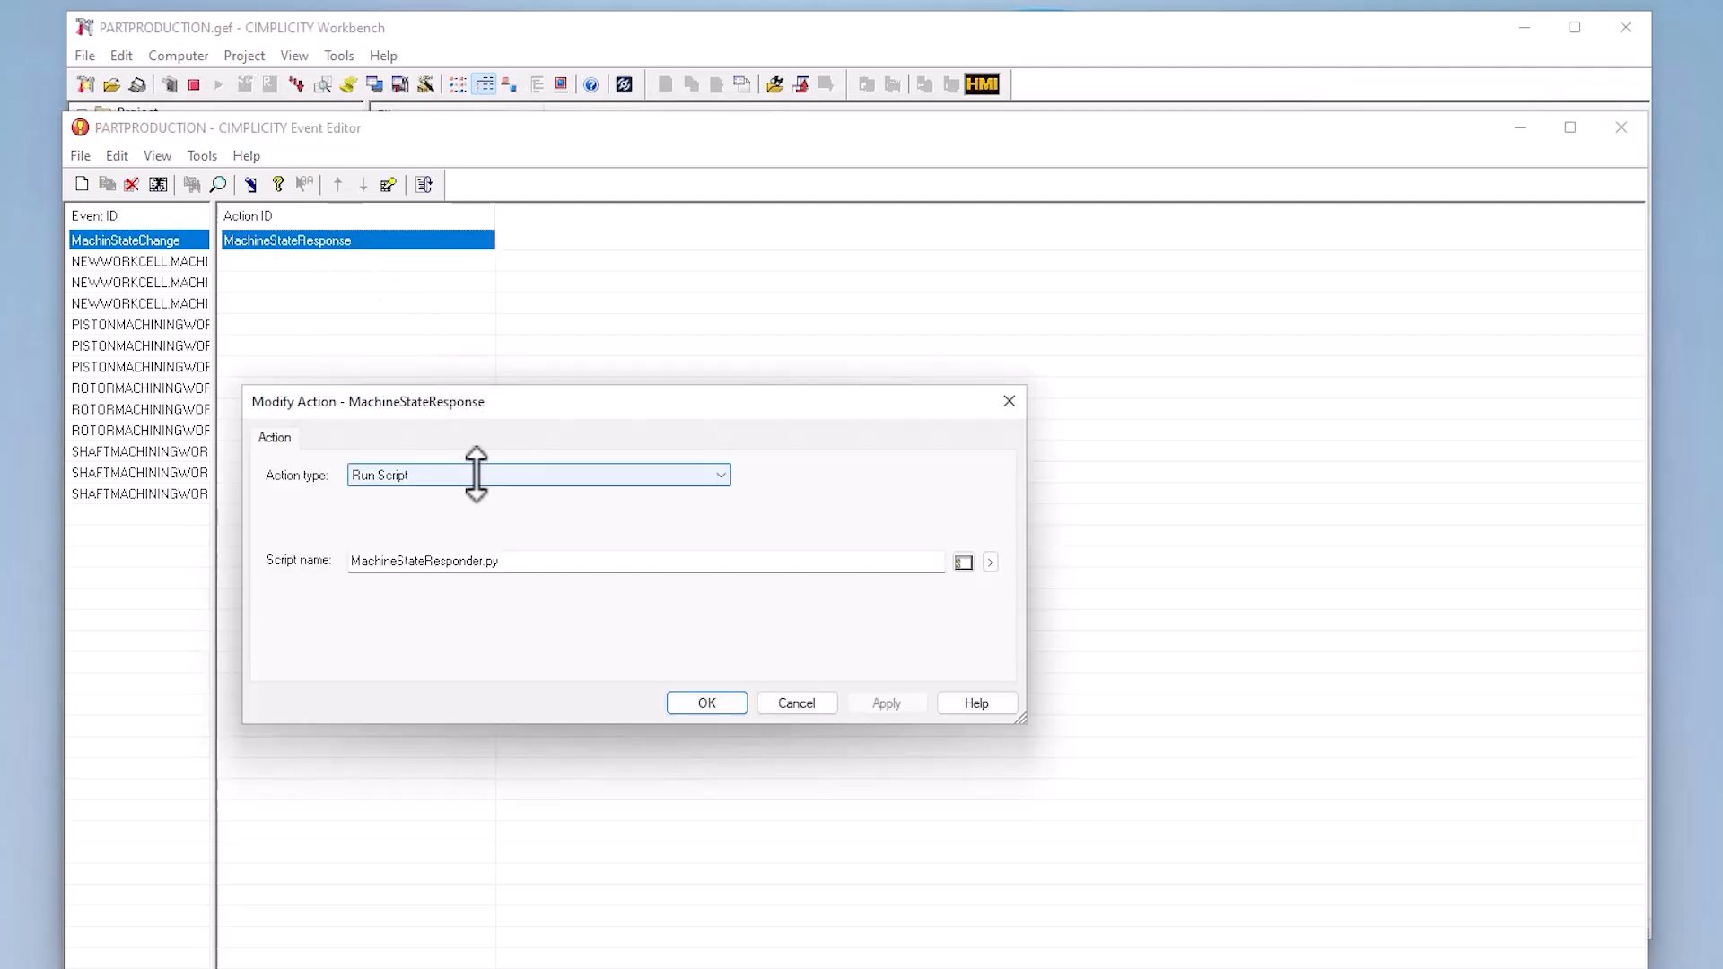
left_click(990, 563)
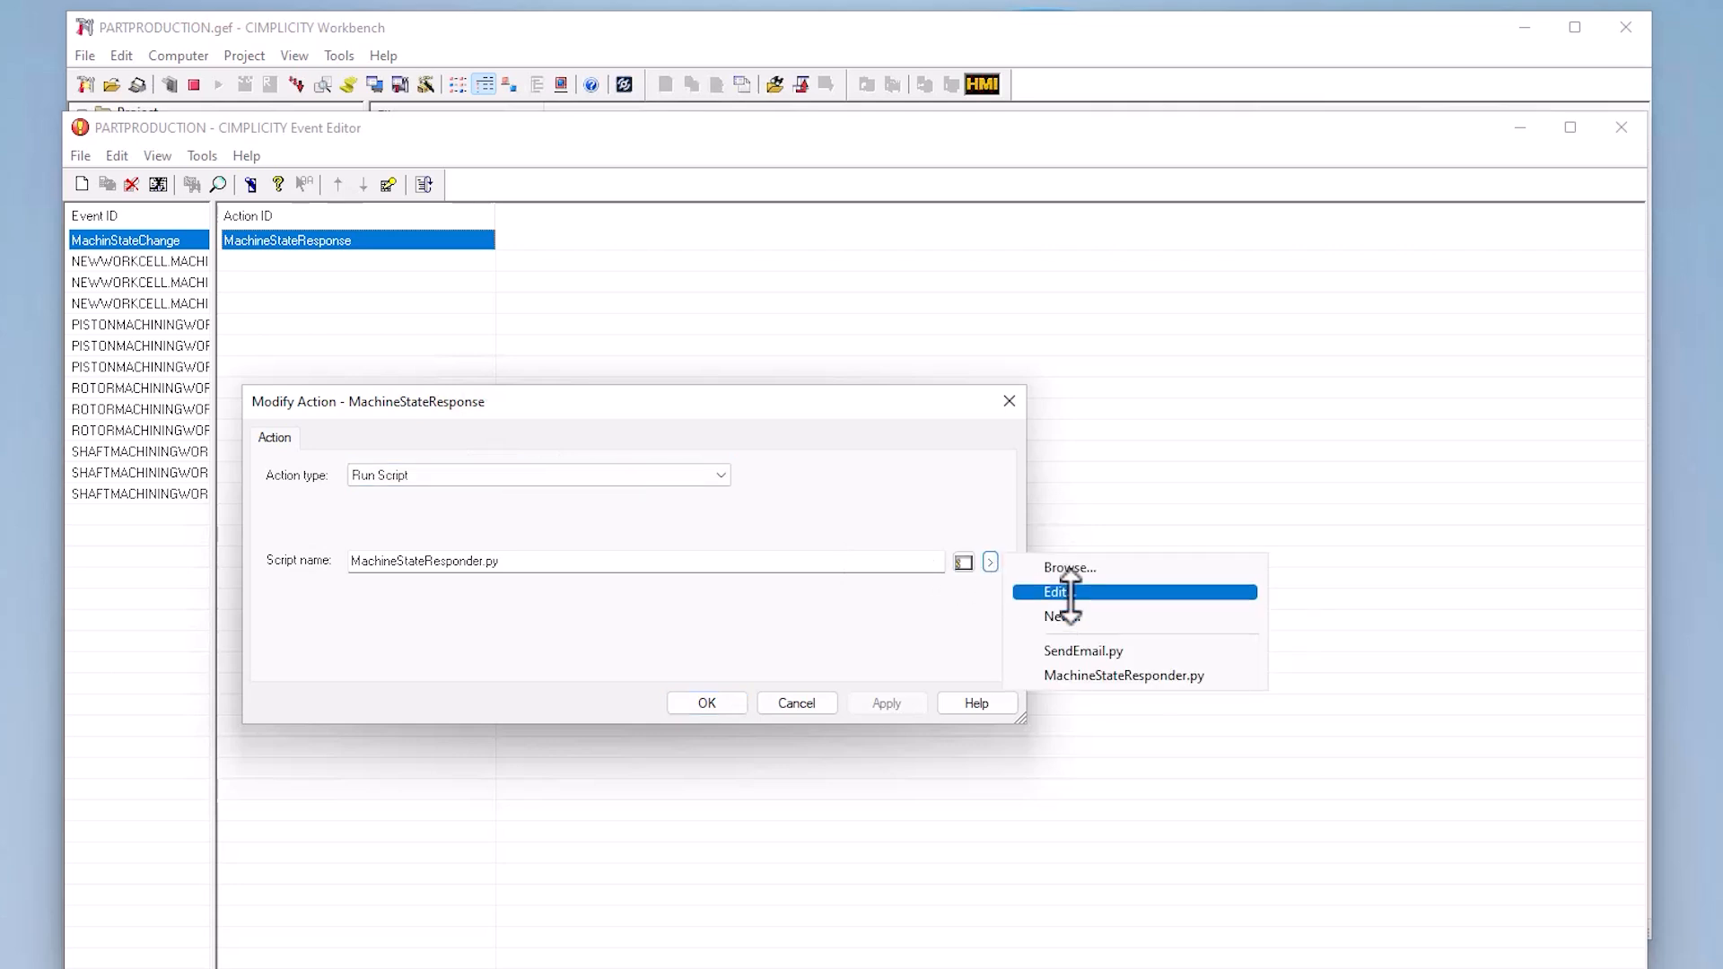
left_click(1069, 592)
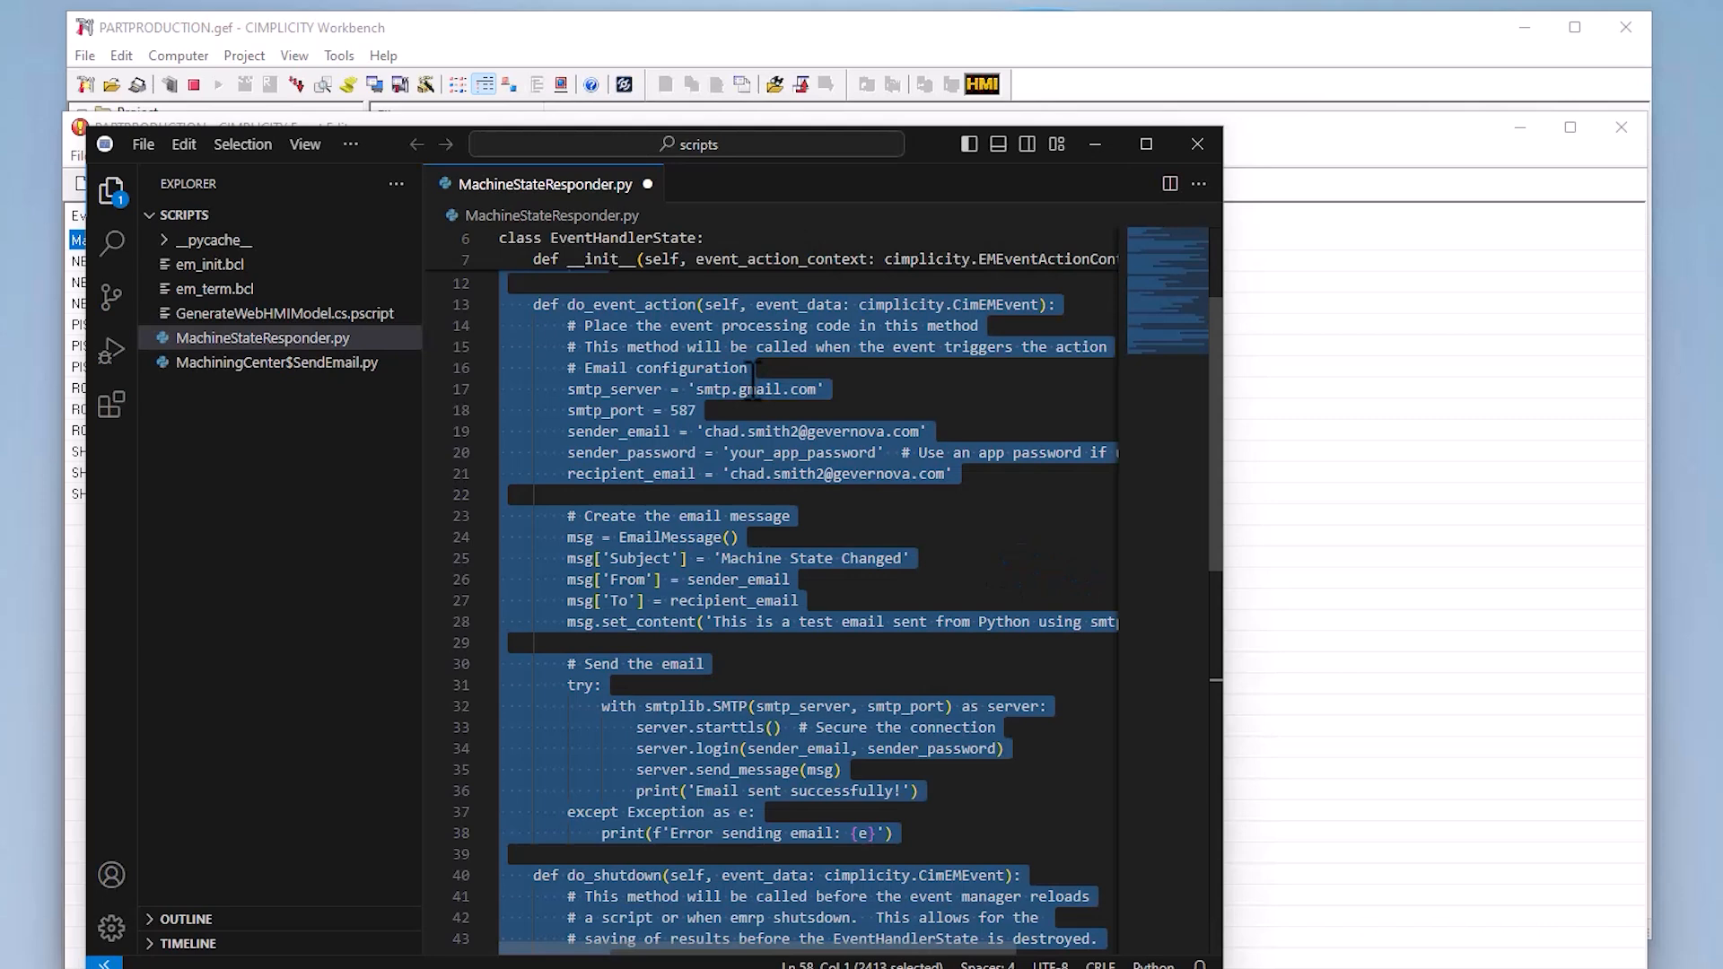
Examine the email configuration and message code in MachineStateResponder.py, and close the code editor
left_click(764, 431)
scroll(802, 479, "up", 3)
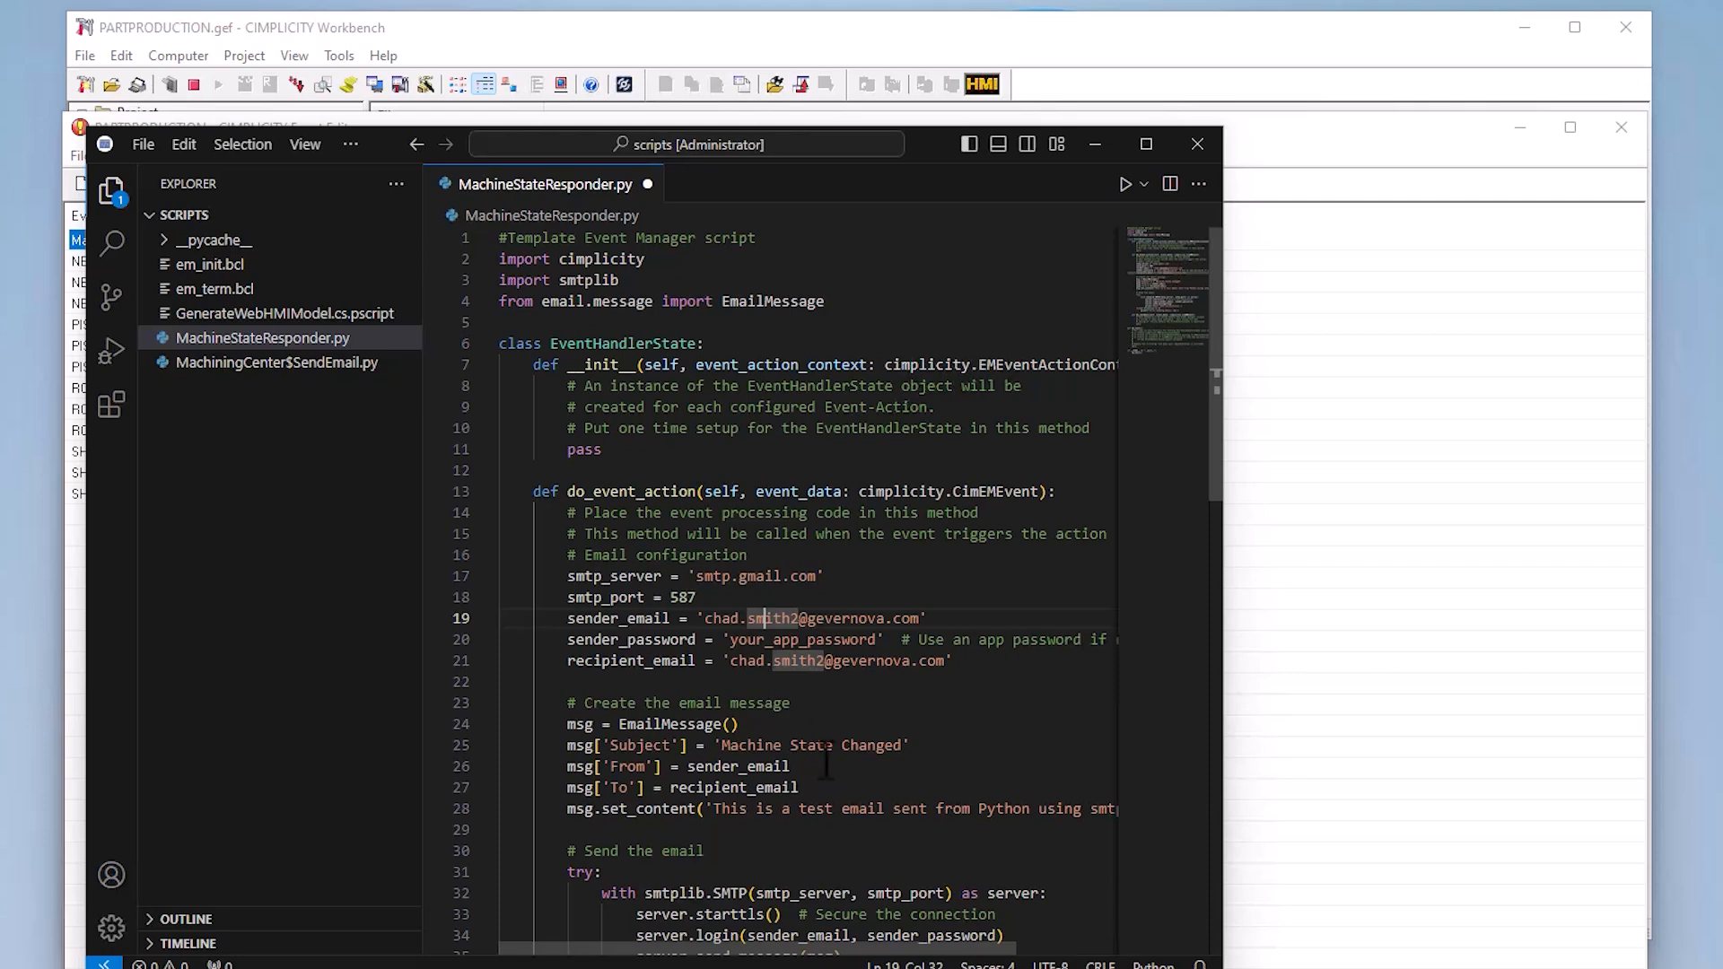
scroll(826, 763, "down", 1)
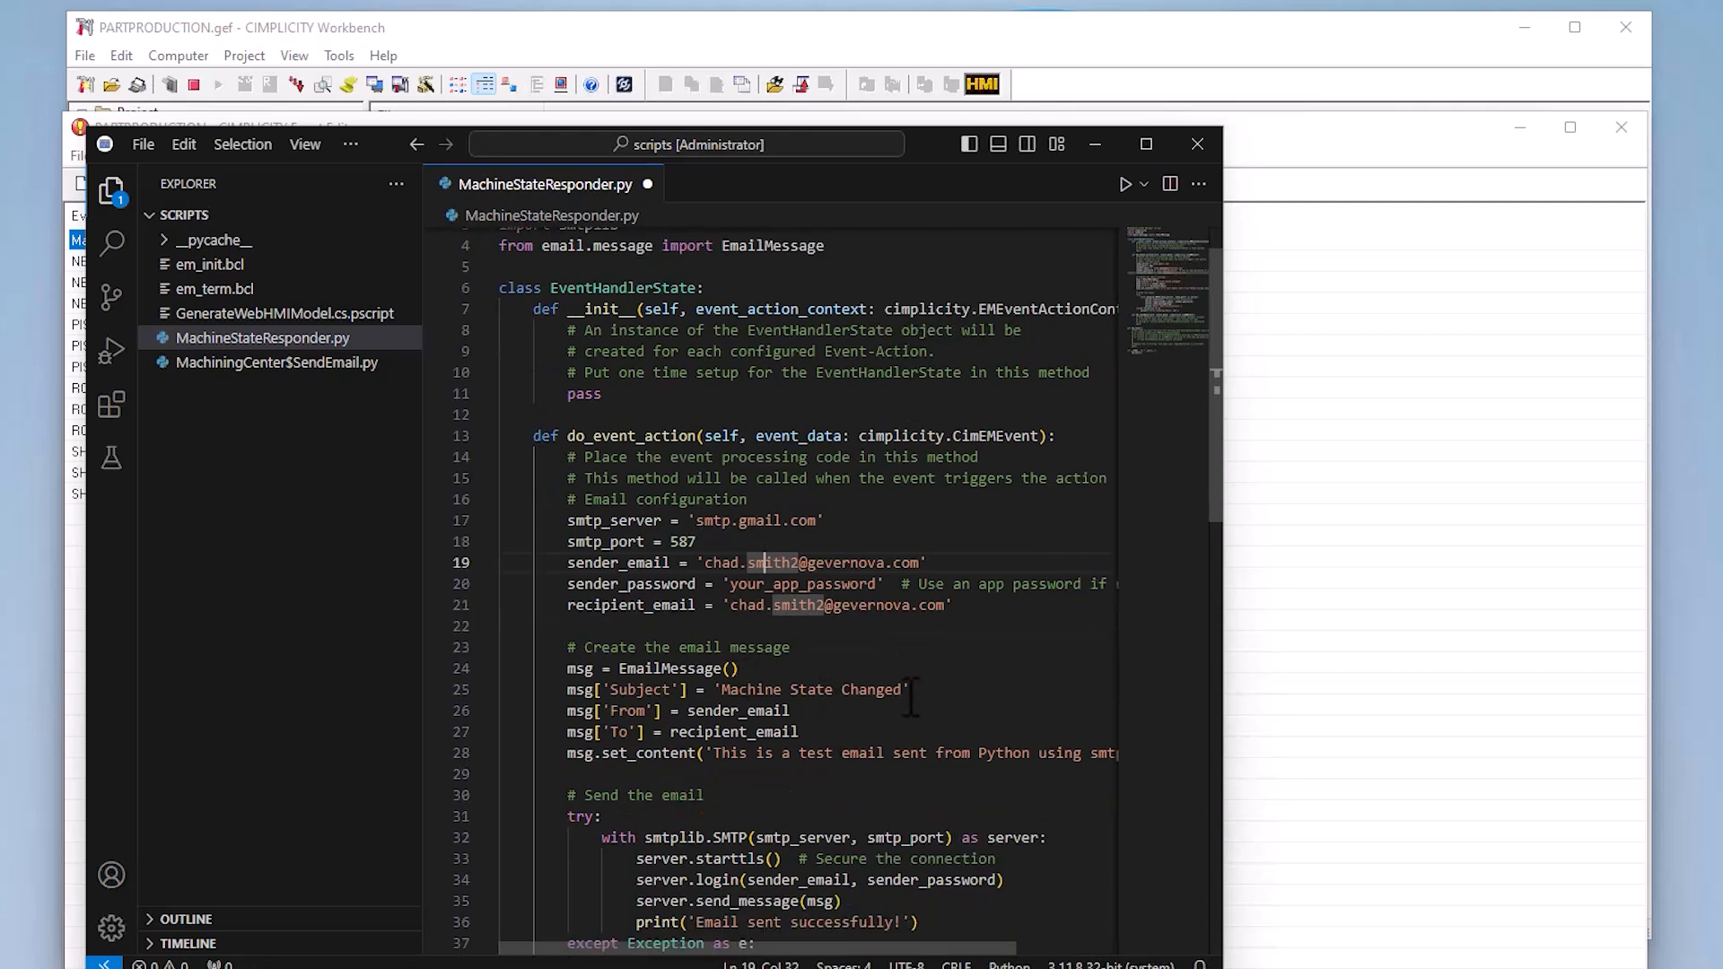
left_click(1199, 146)
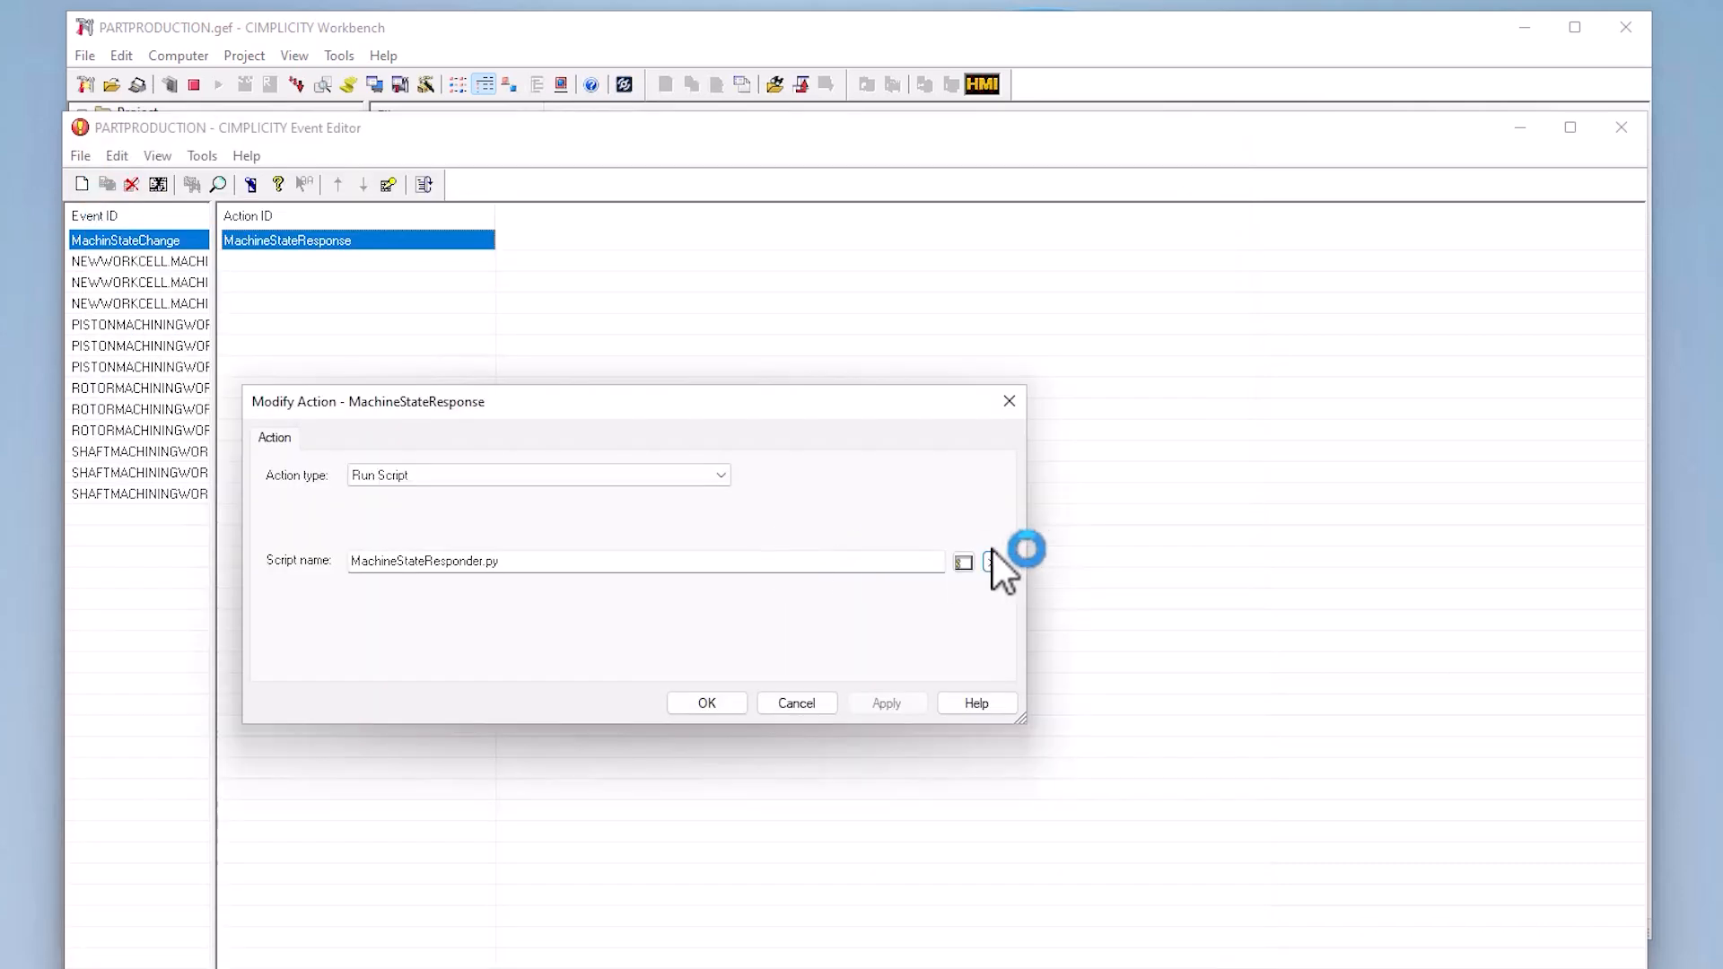
left_click(991, 564)
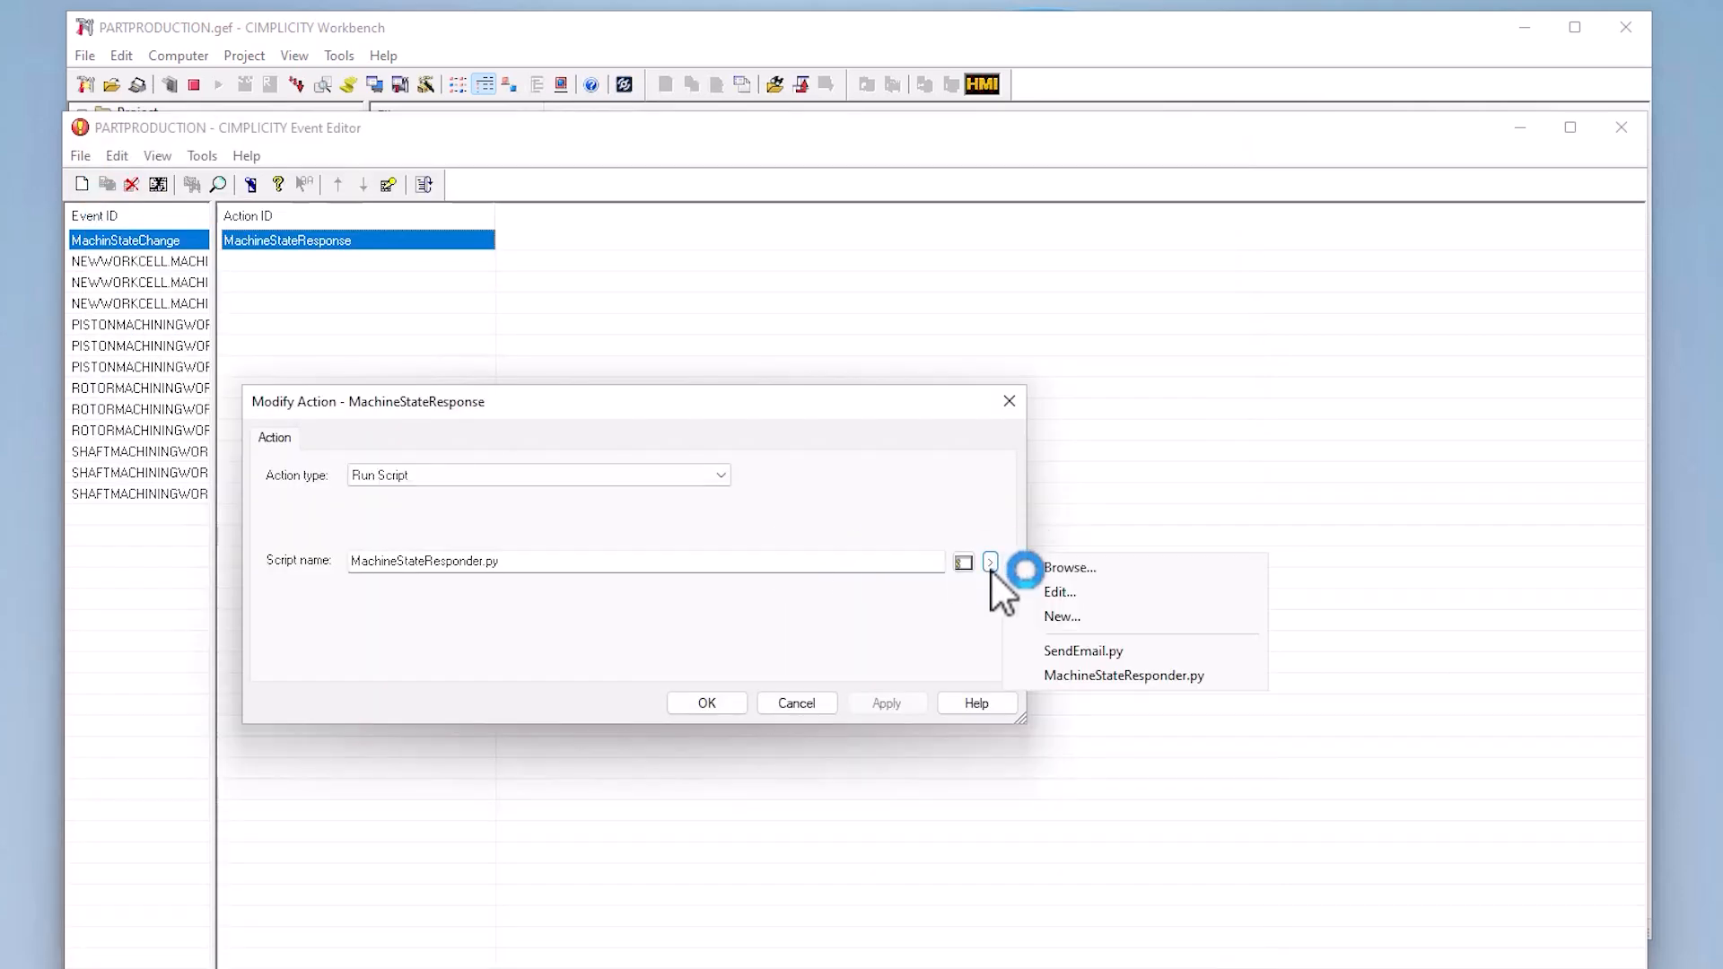
left_click(1064, 618)
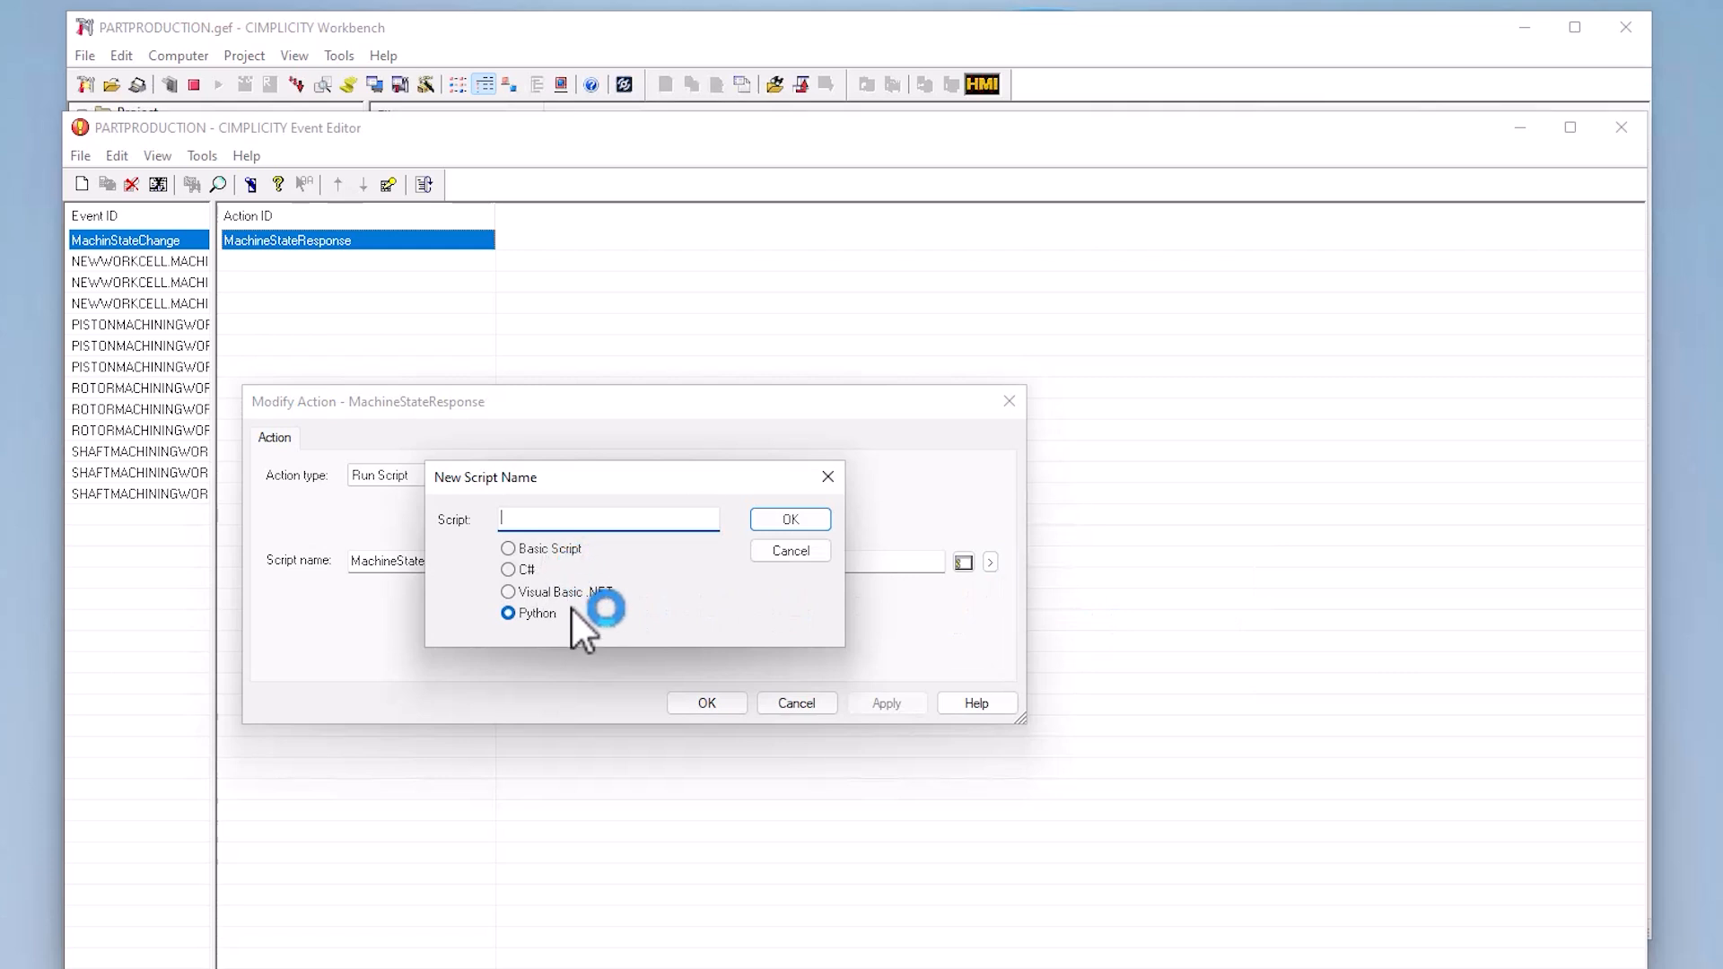
left_click(807, 551)
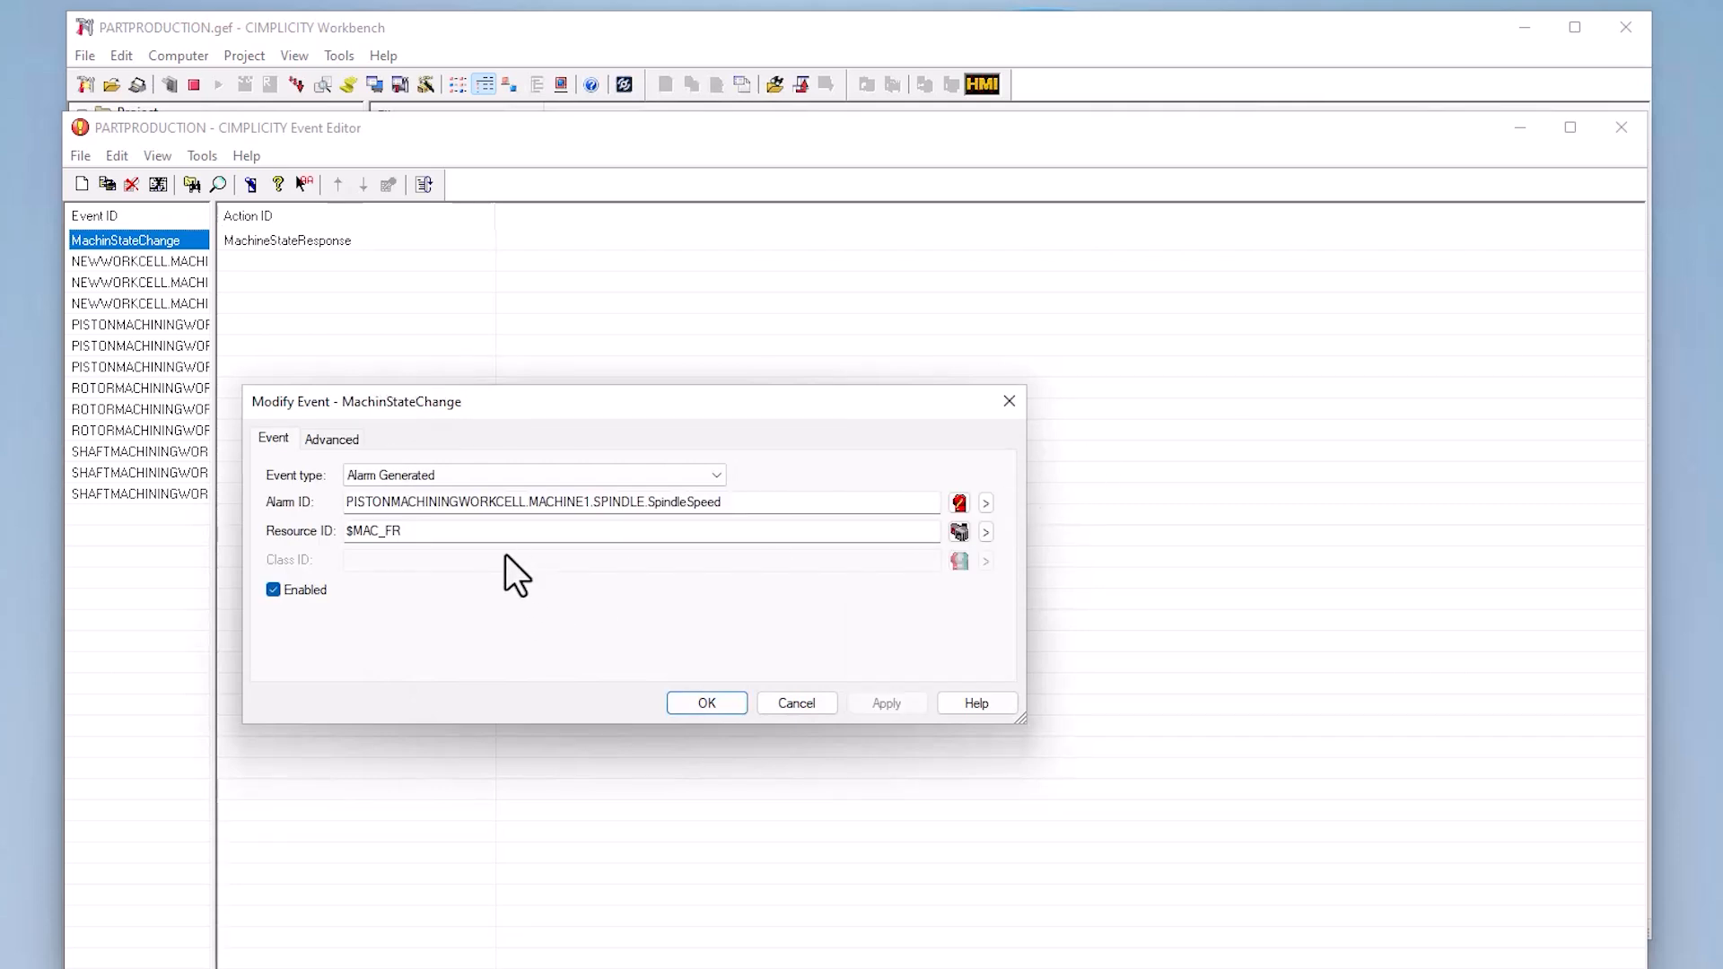
Examine the MachinStateChange event's advanced script execution settings and the available Event Manager instances
left_click(334, 440)
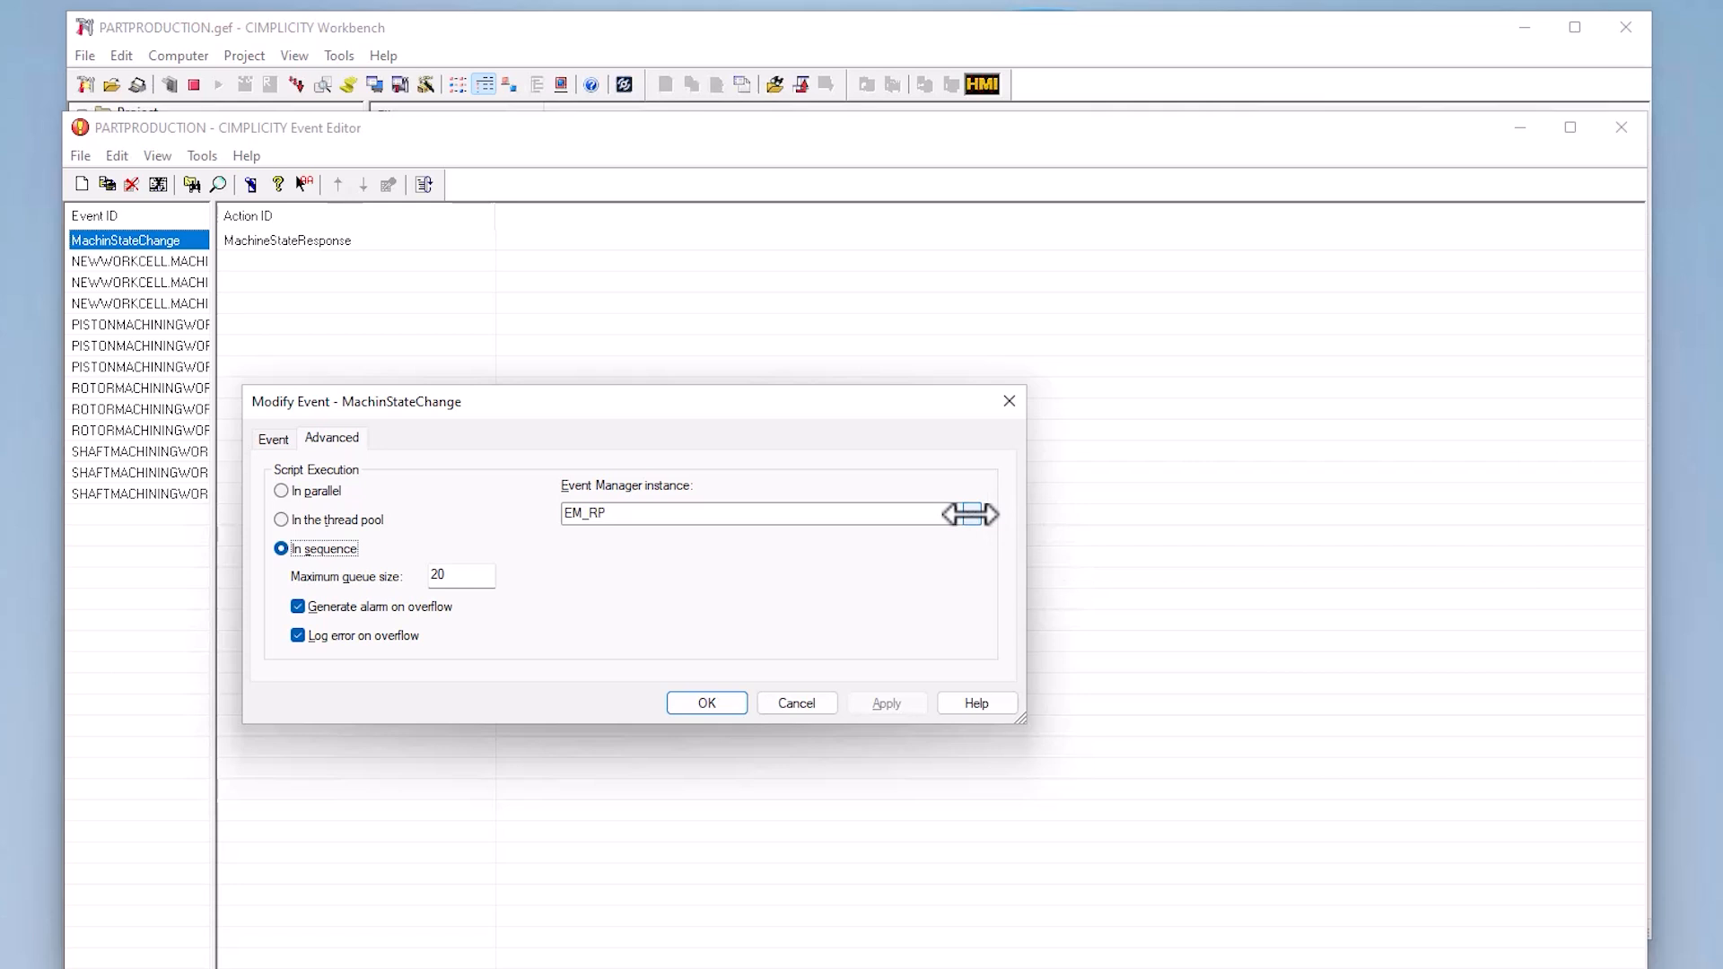
left_click(968, 513)
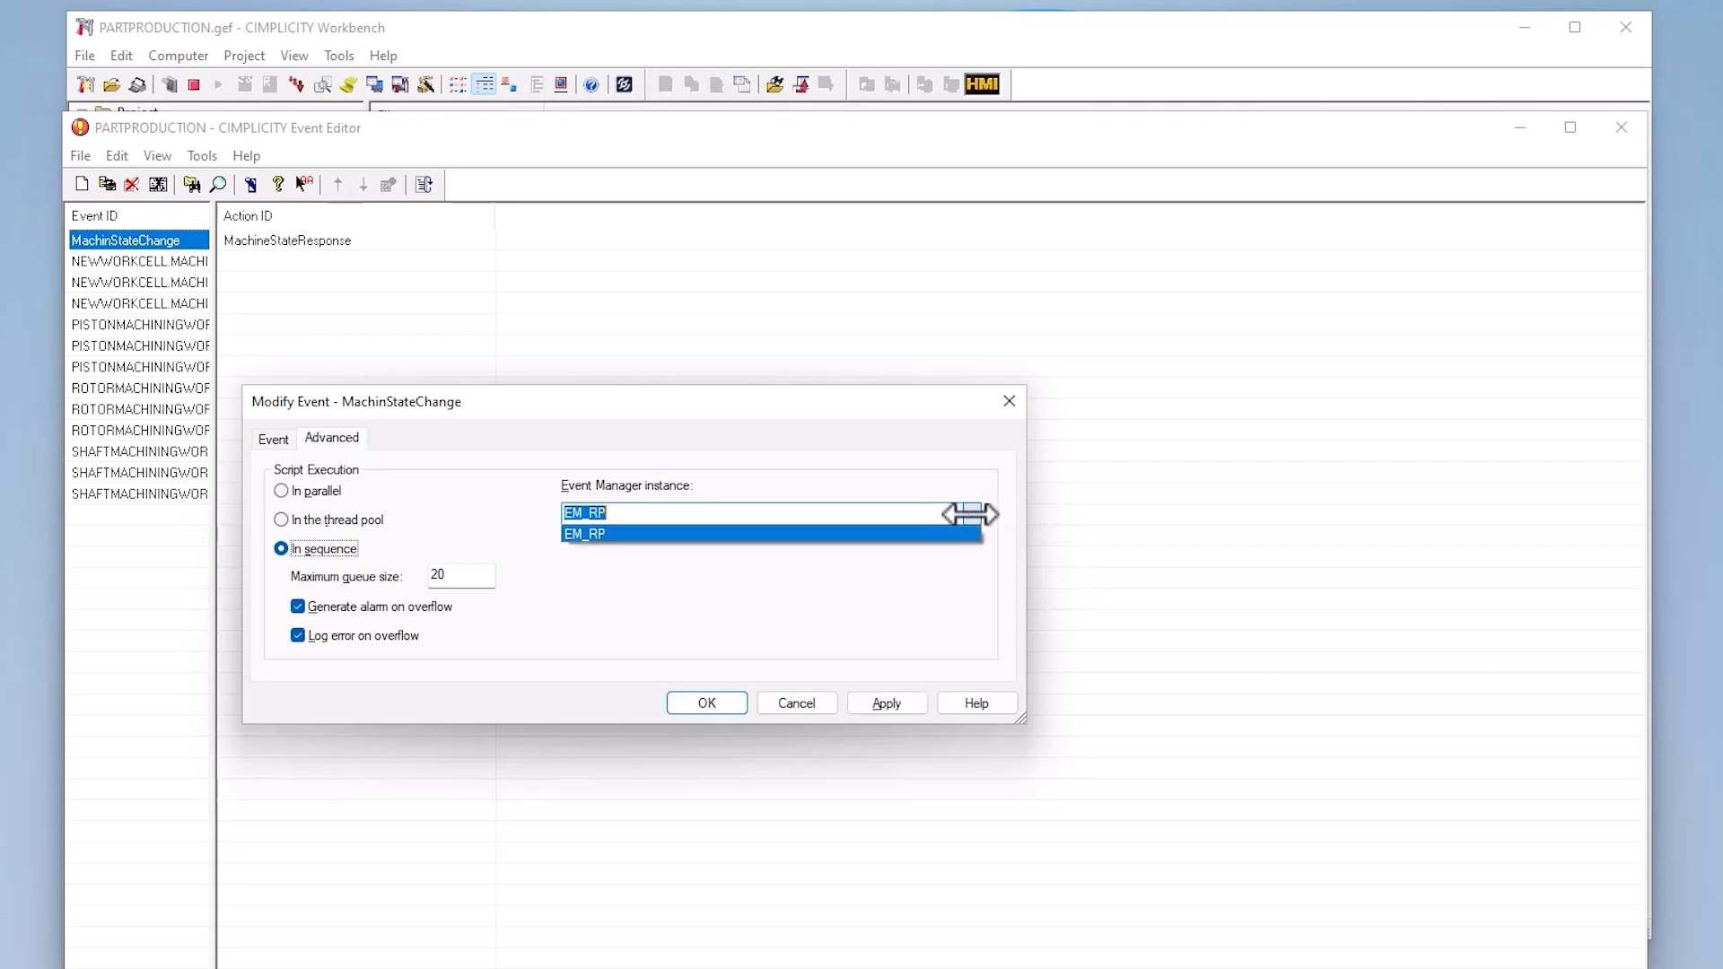
left_click(968, 513)
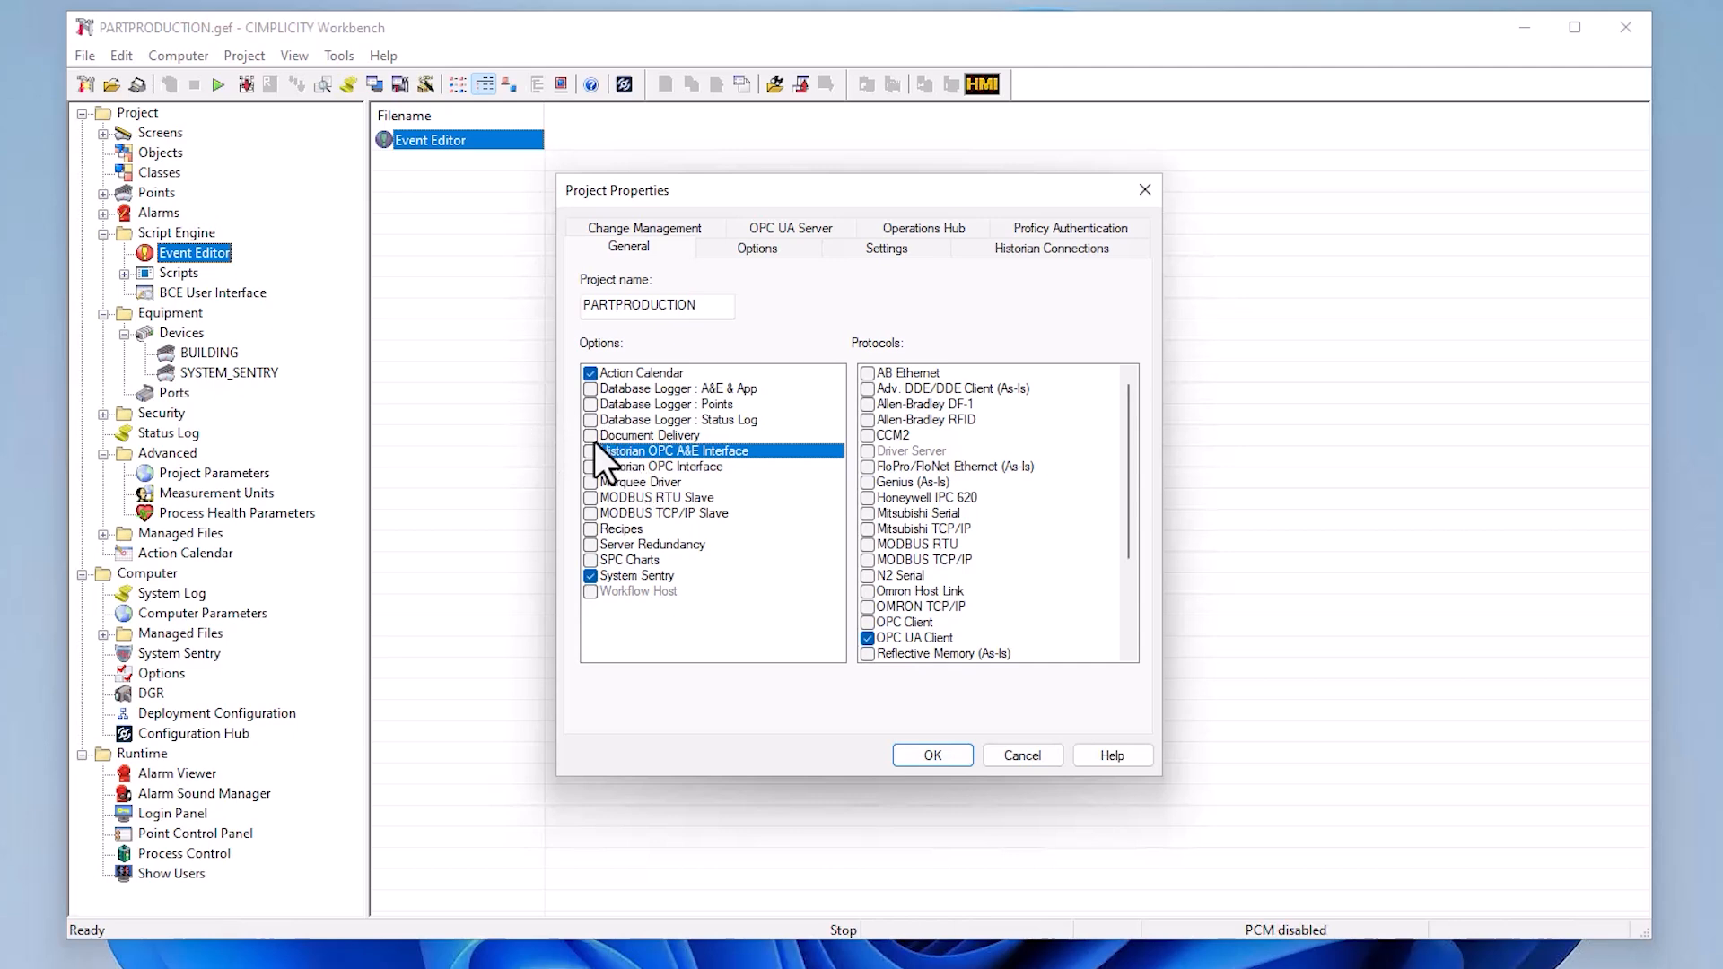
Enable the Historian OPC A&E Interface and Historian OPC Interface options in the project properties, check the Historian settings, and apply them
left_click(593, 449)
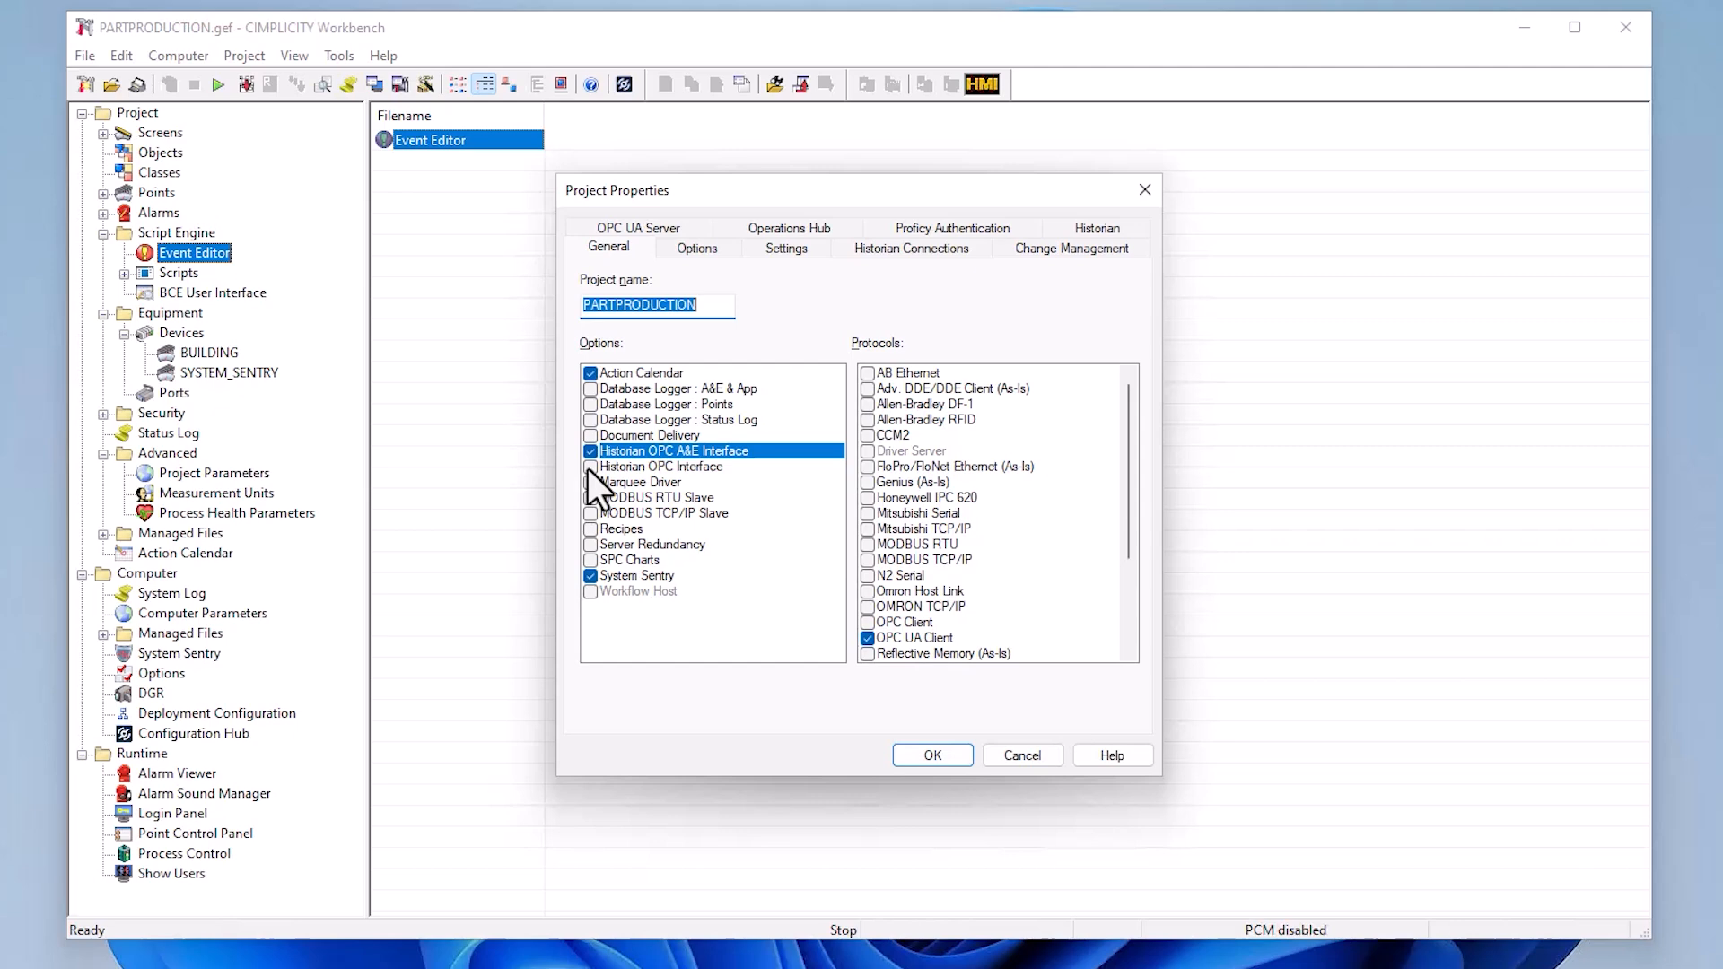
left_click(590, 466)
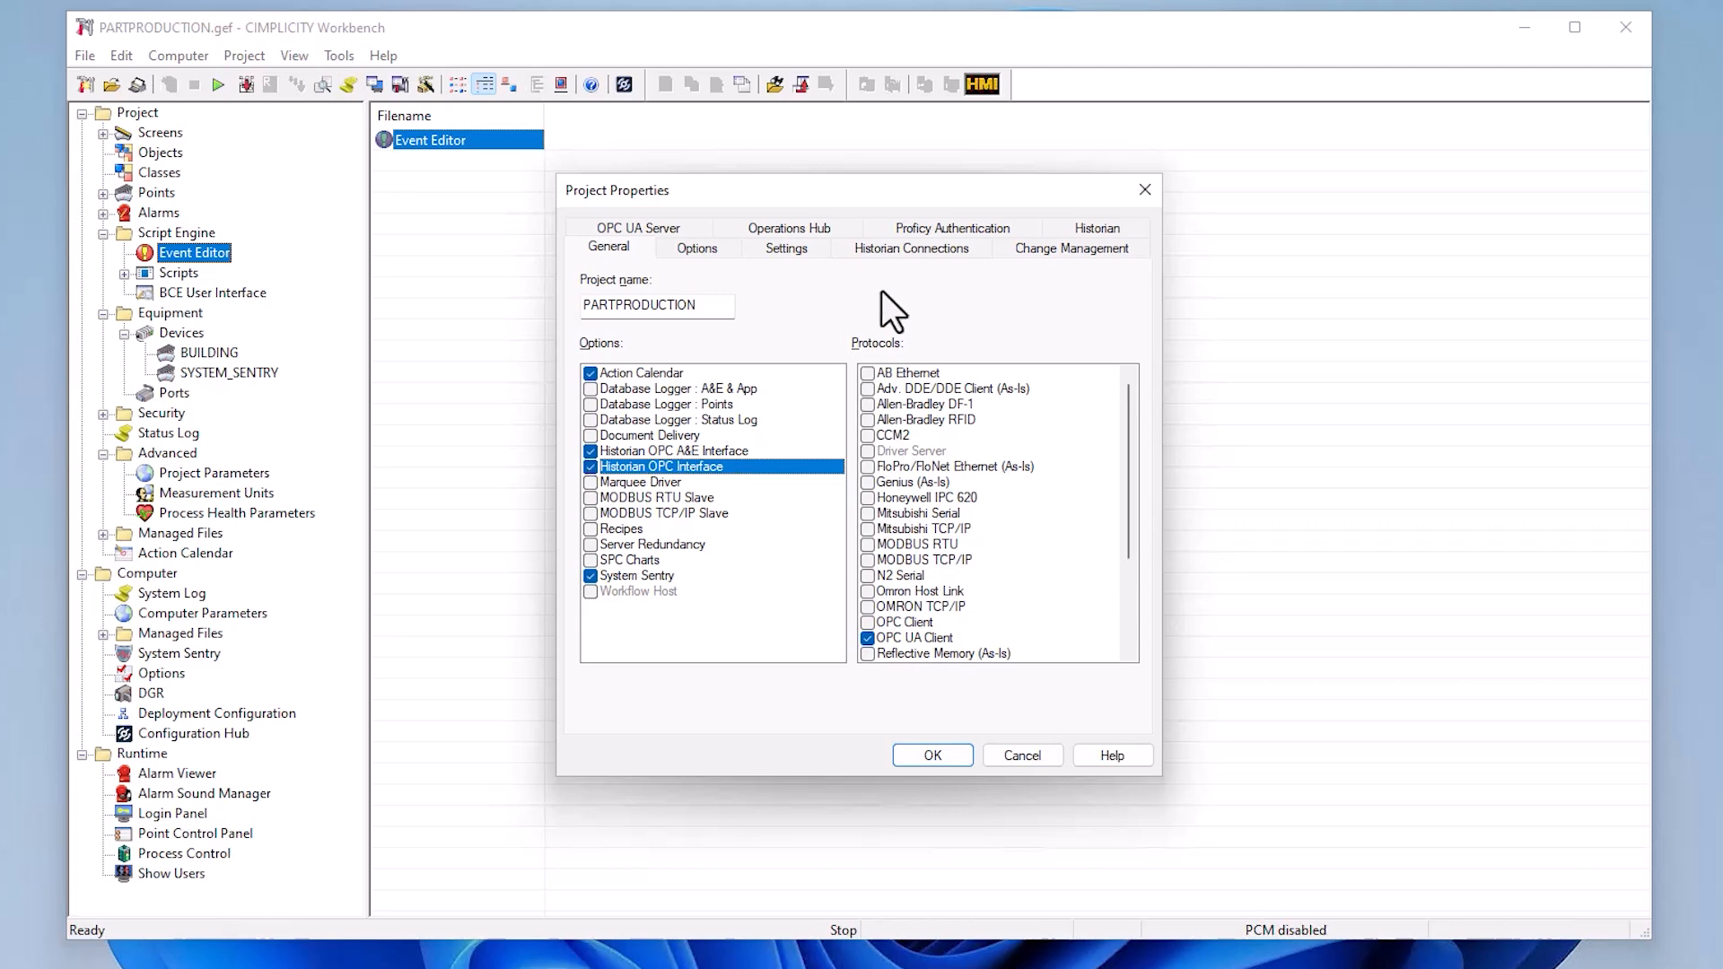
left_click(1098, 228)
left_click(922, 759)
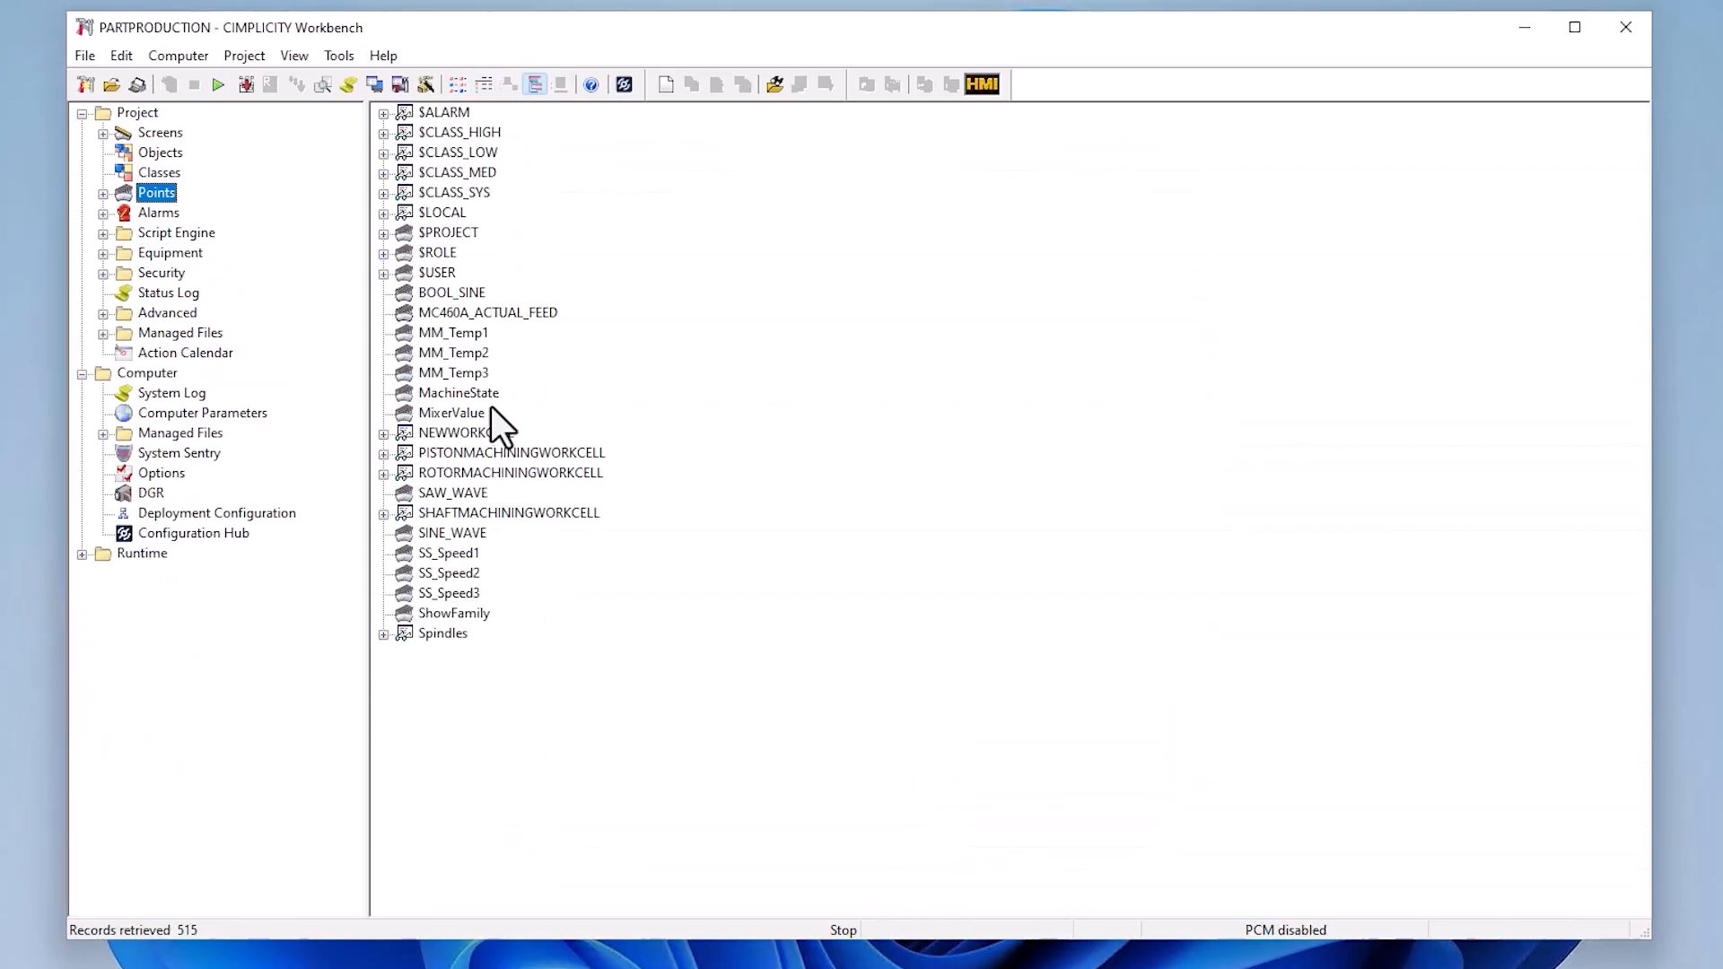
Open the CoolantLevel data item of the MachiningCenter class
left_click(167, 175)
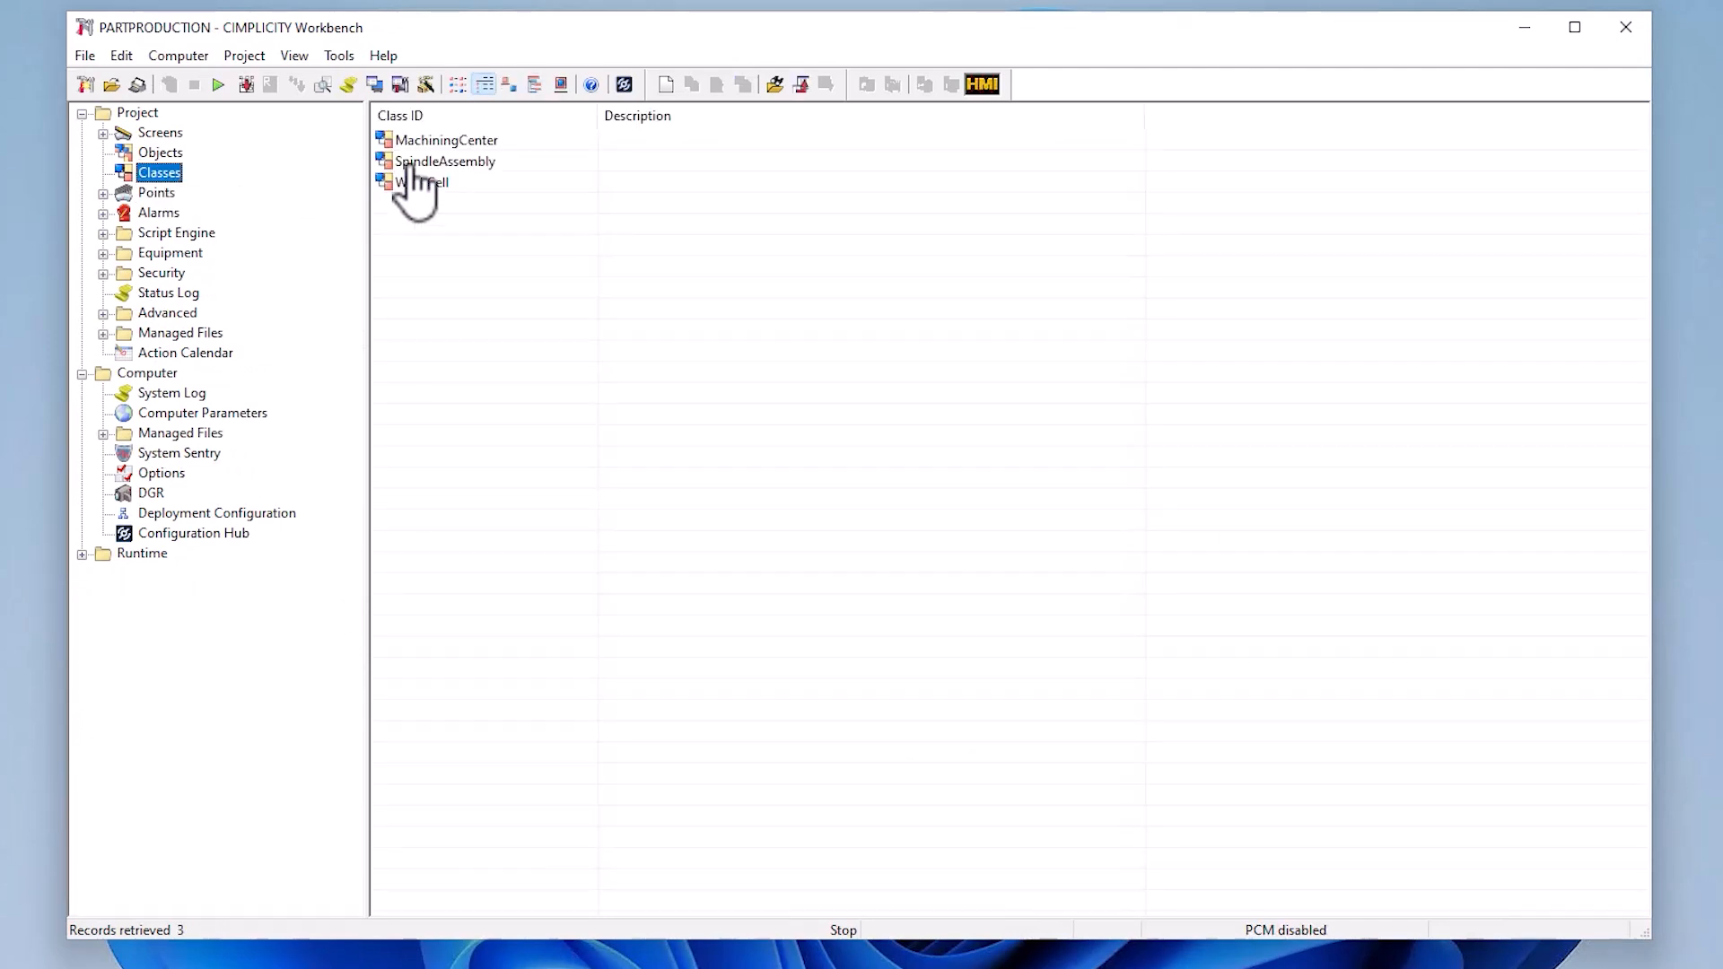
left_click(463, 143)
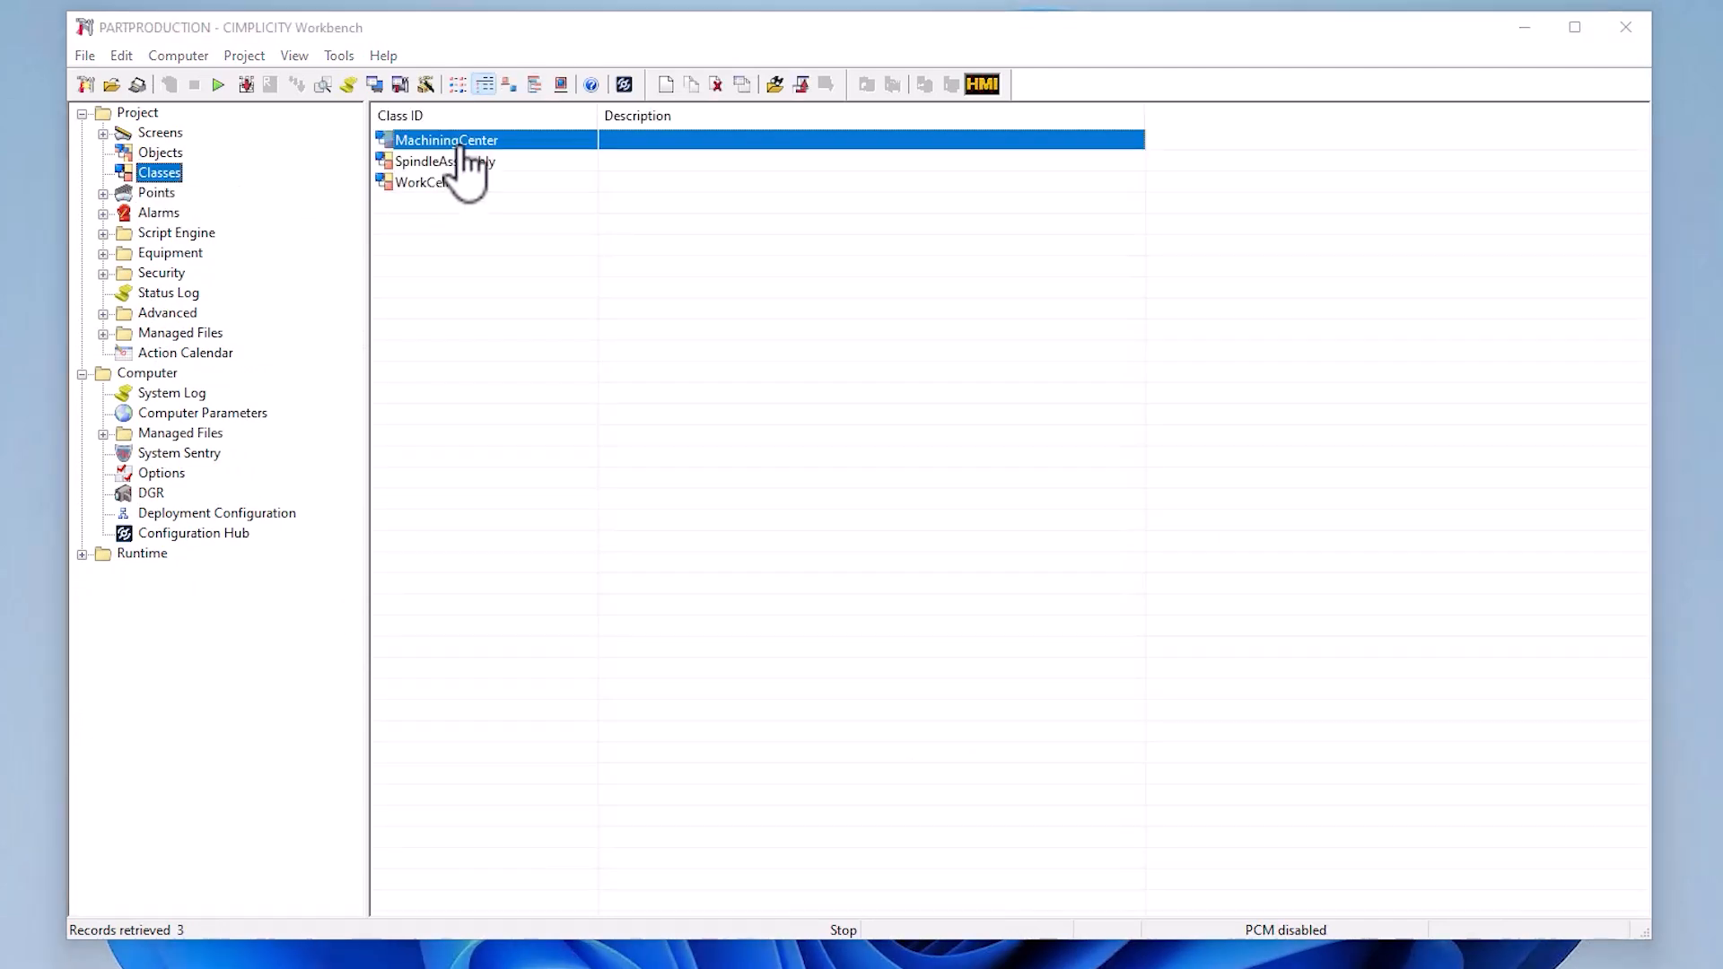
double_click(464, 144)
left_click(571, 216)
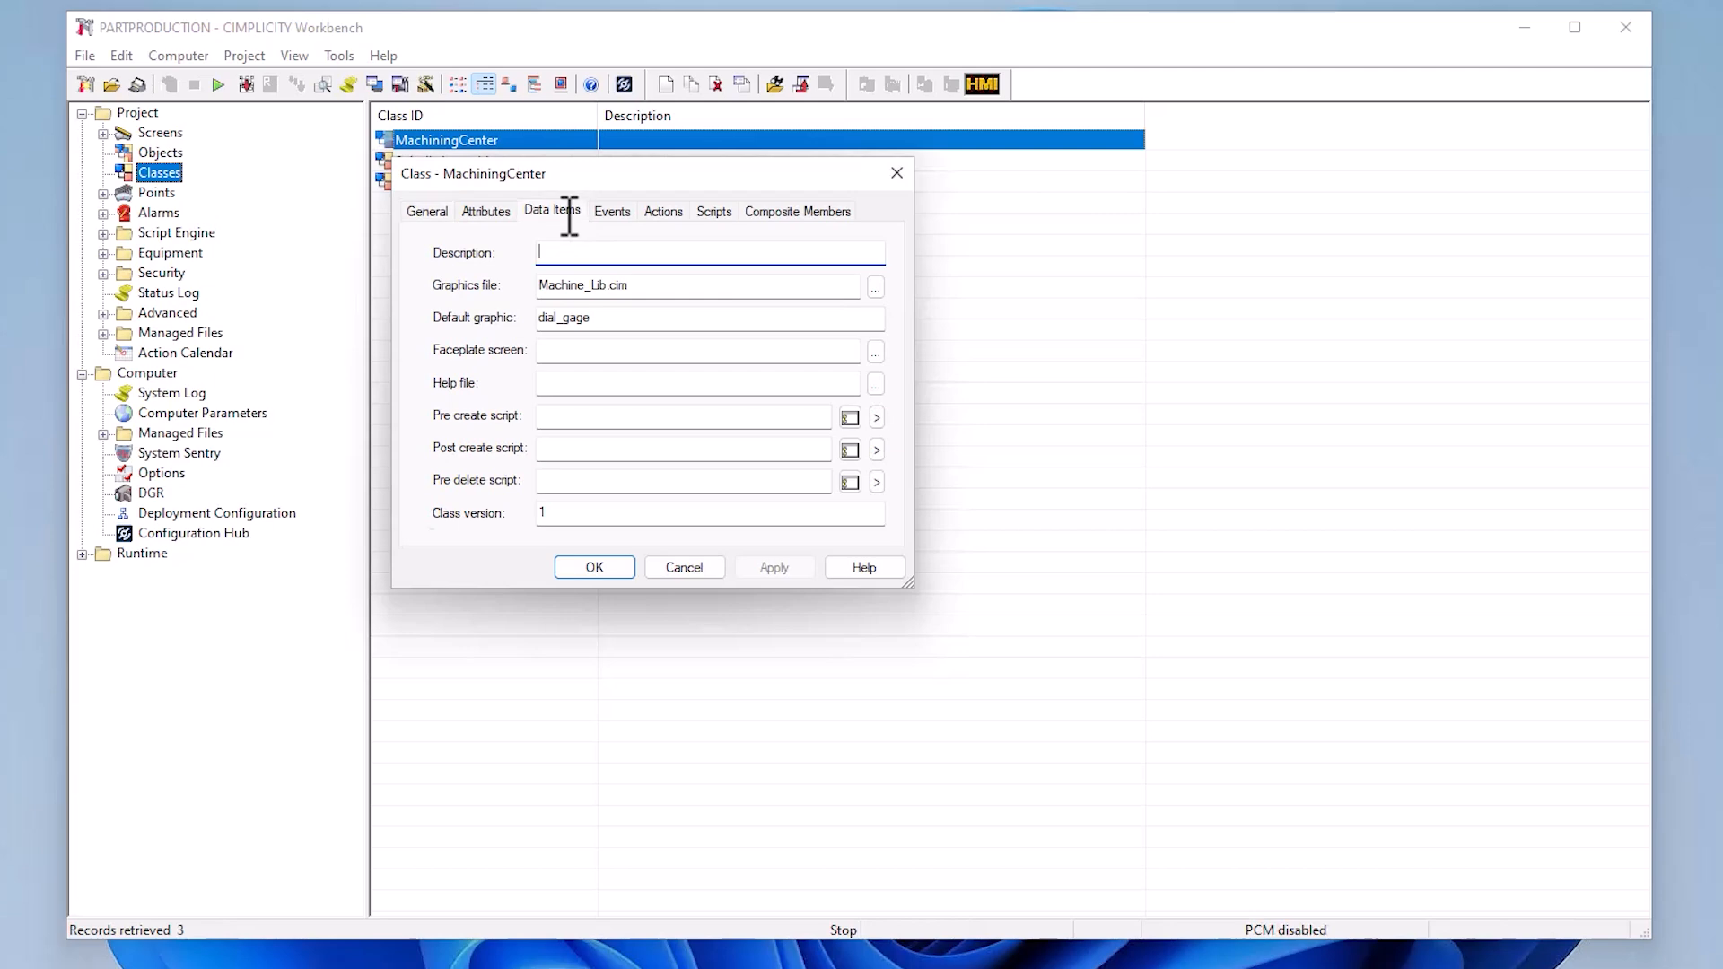
left_click(490, 311)
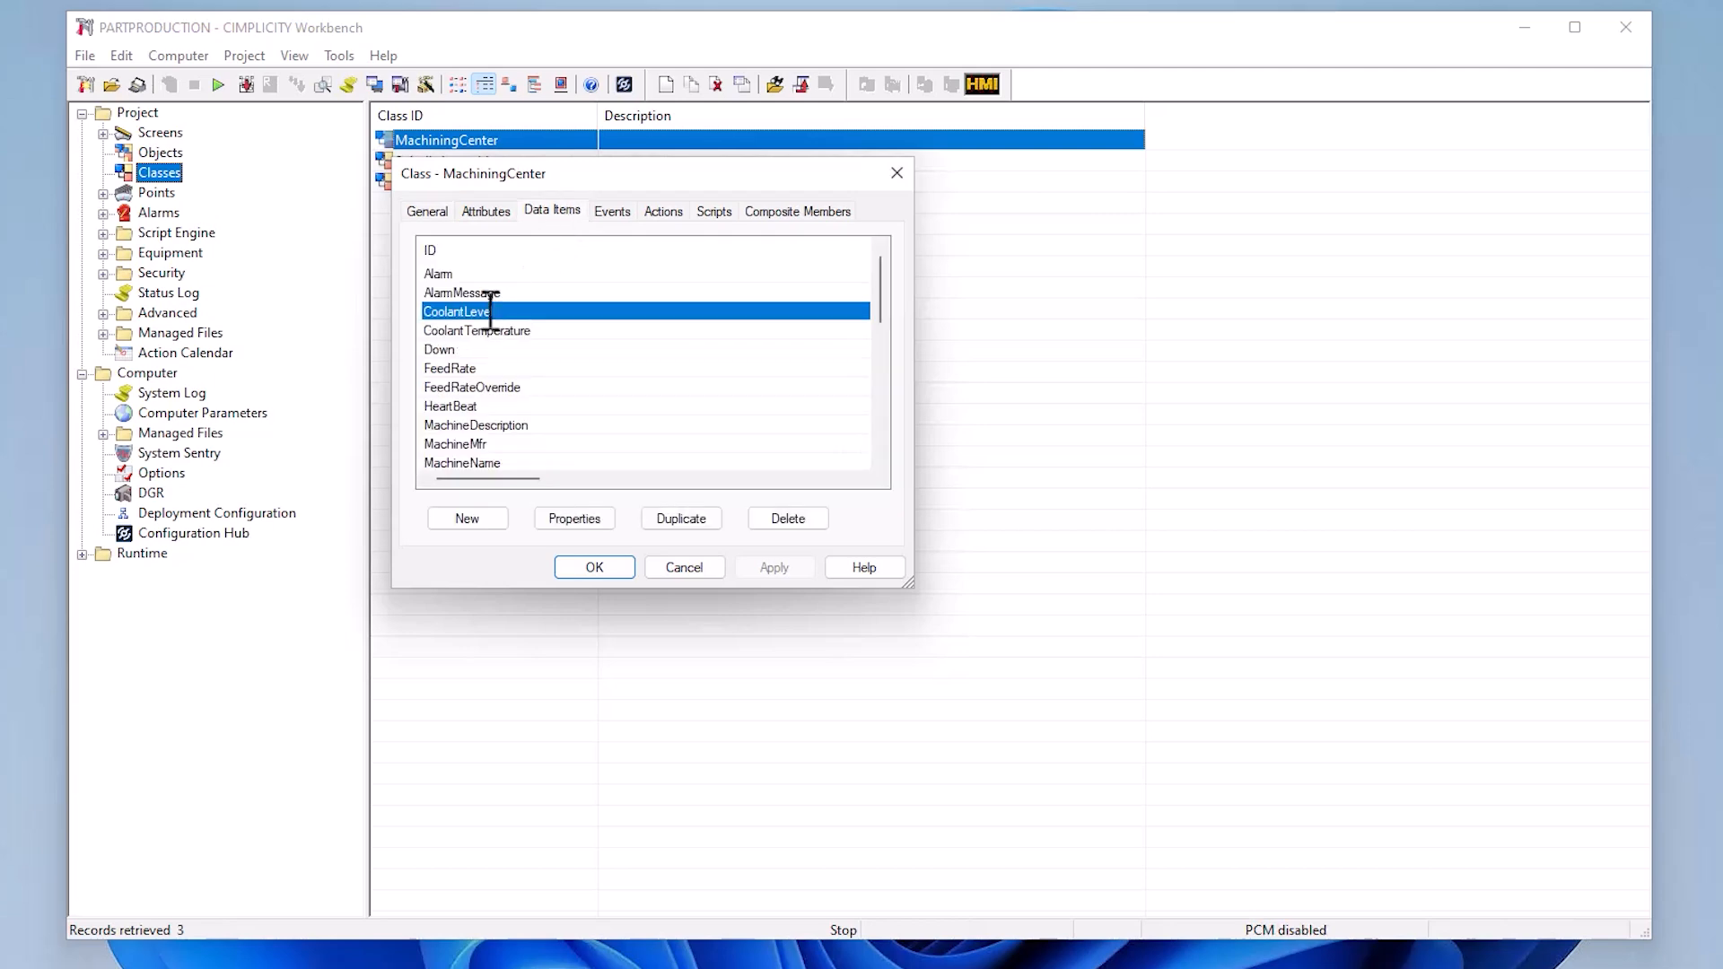
double_click(490, 312)
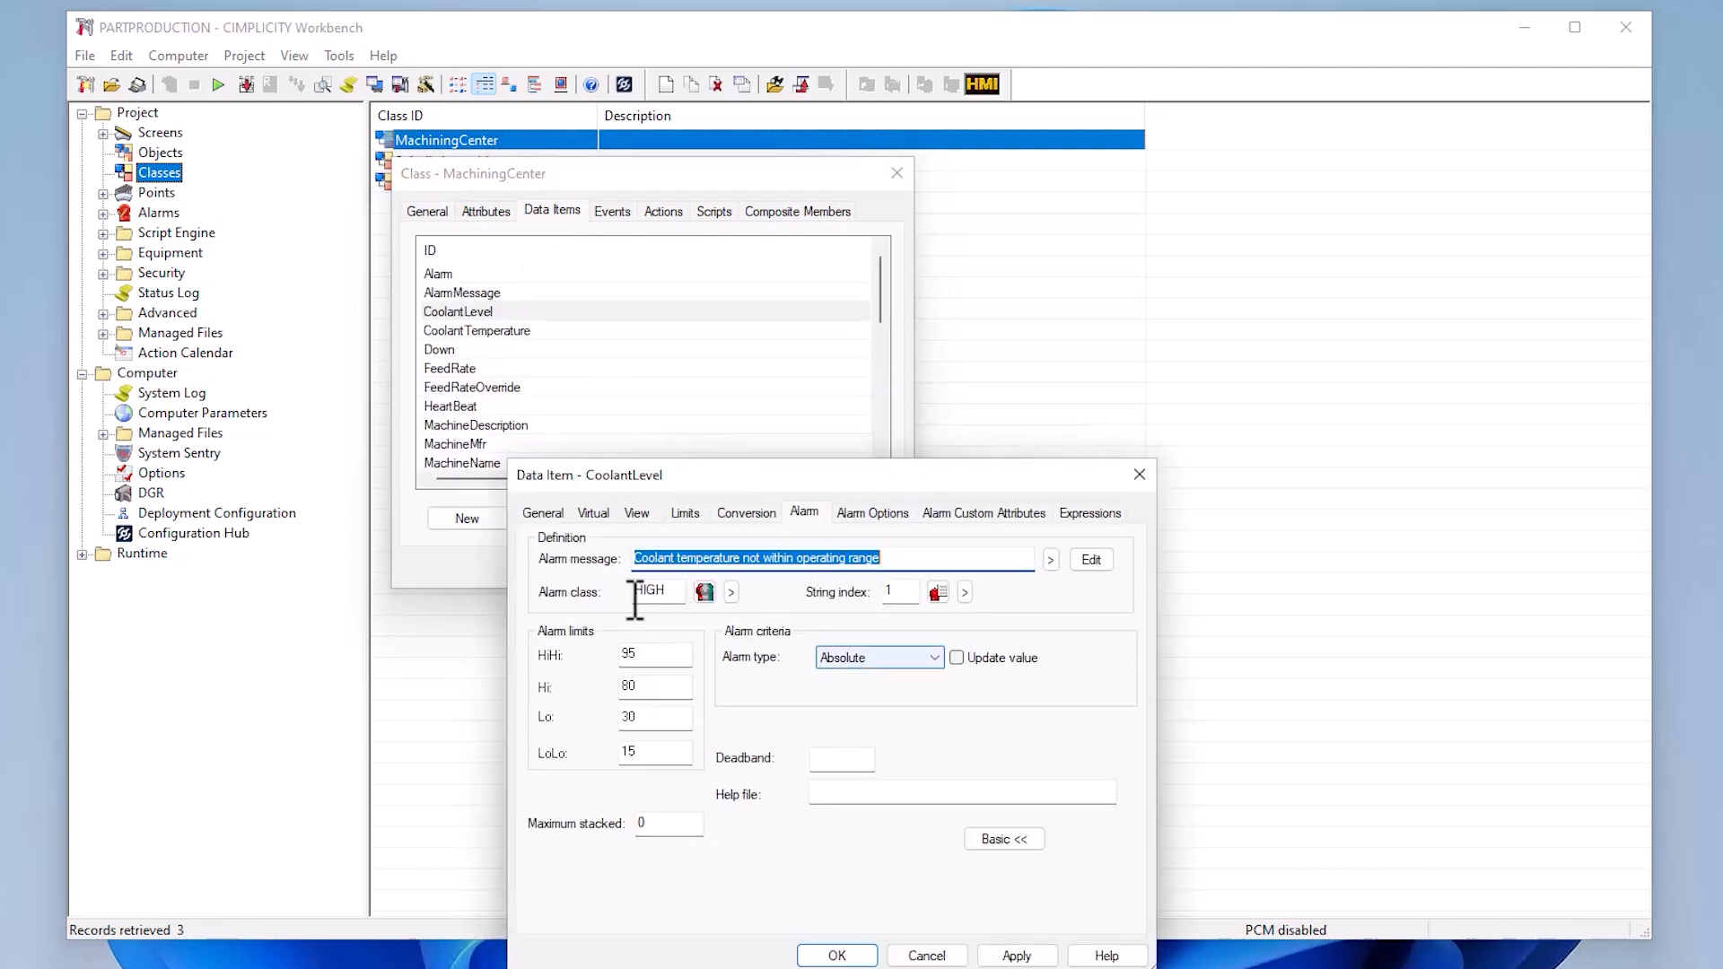
Ensure Log to Historian is enabled for the CoolantLevel data item, and save the MachiningCenter class, updating the objects that use it
left_click(544, 510)
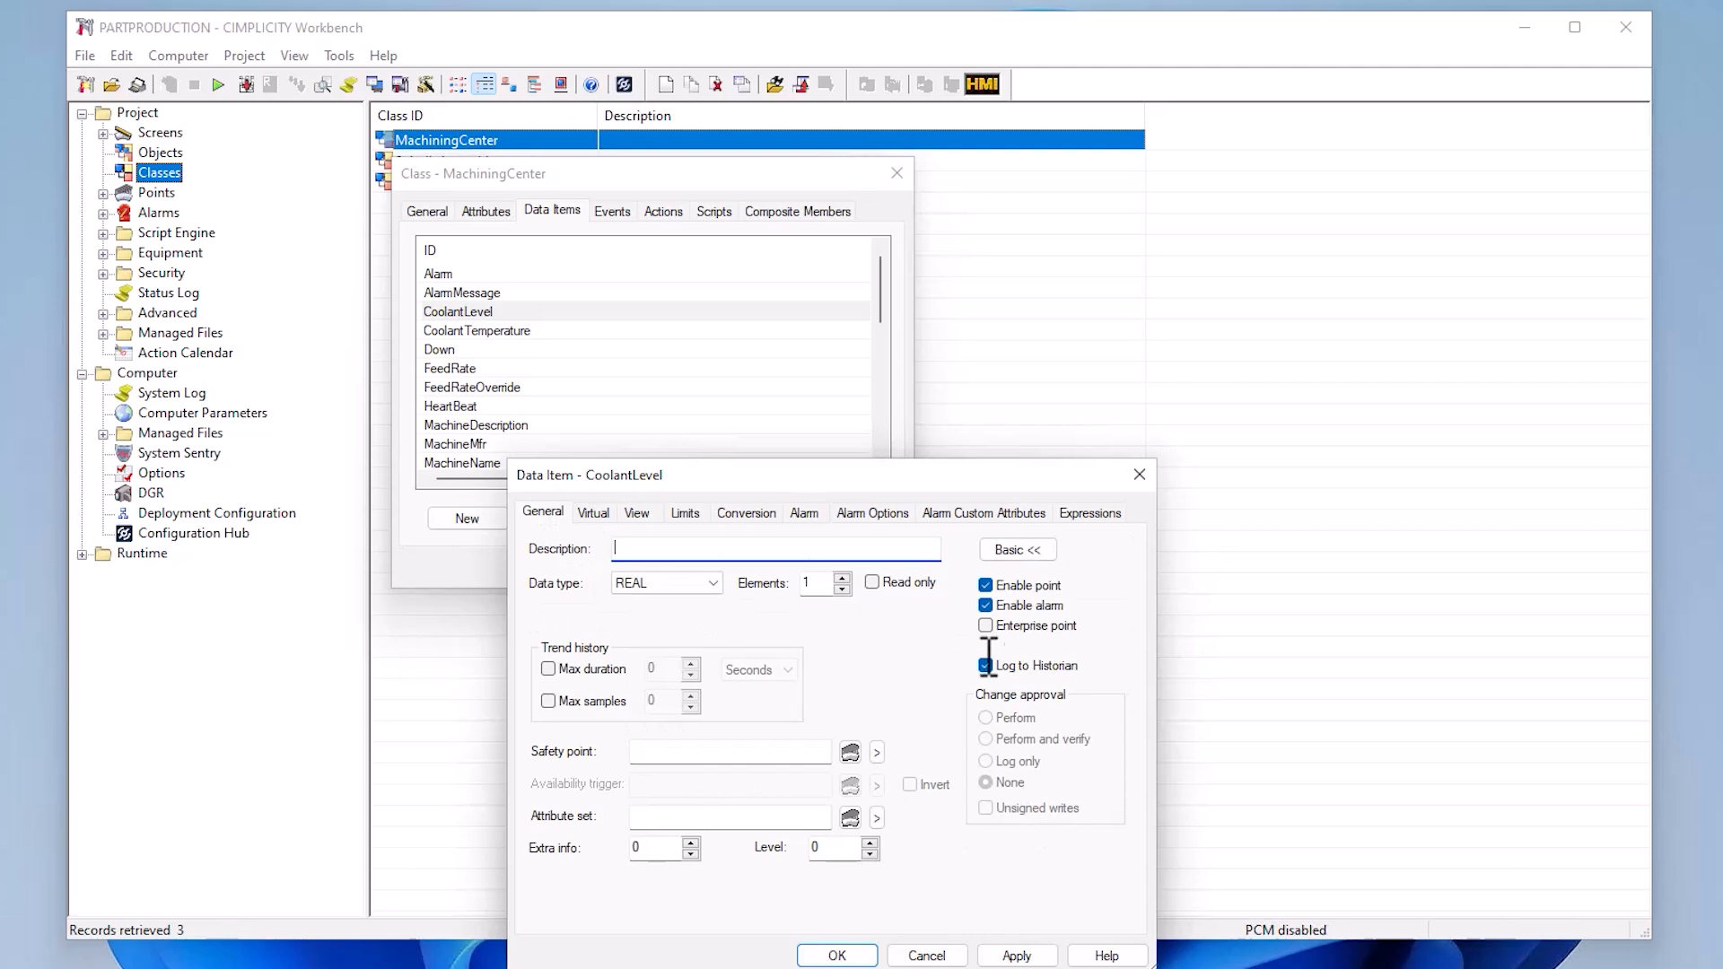
left_click(994, 666)
left_click(995, 666)
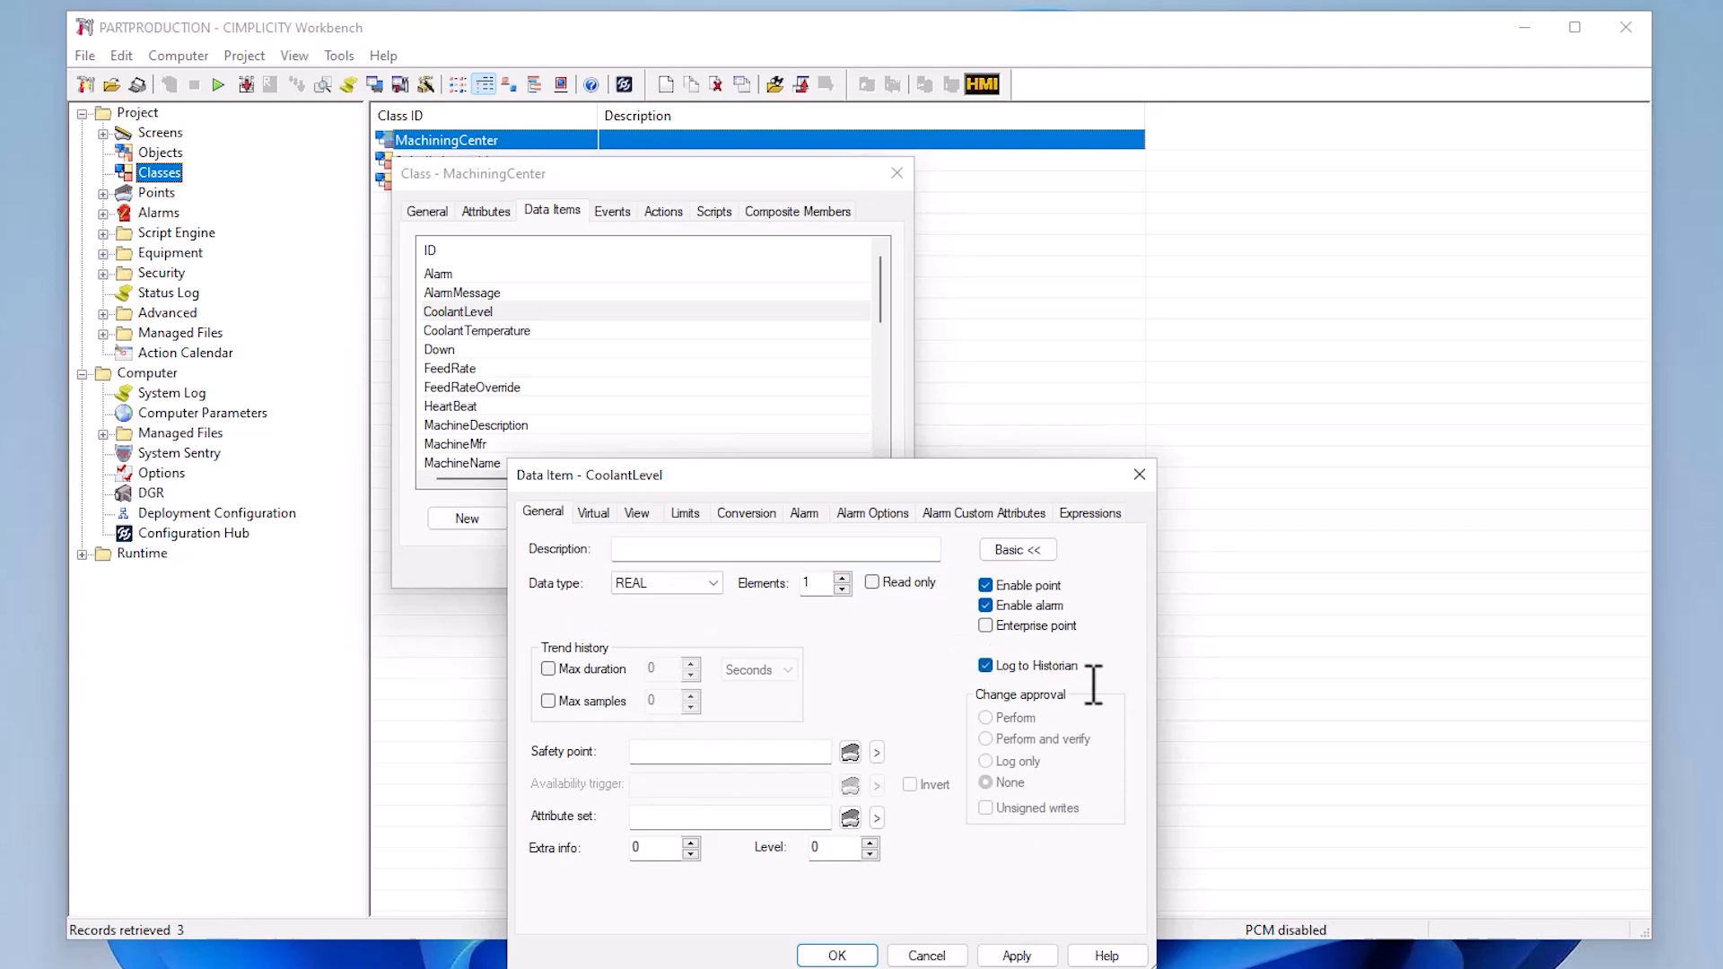
left_click(857, 953)
left_click(617, 568)
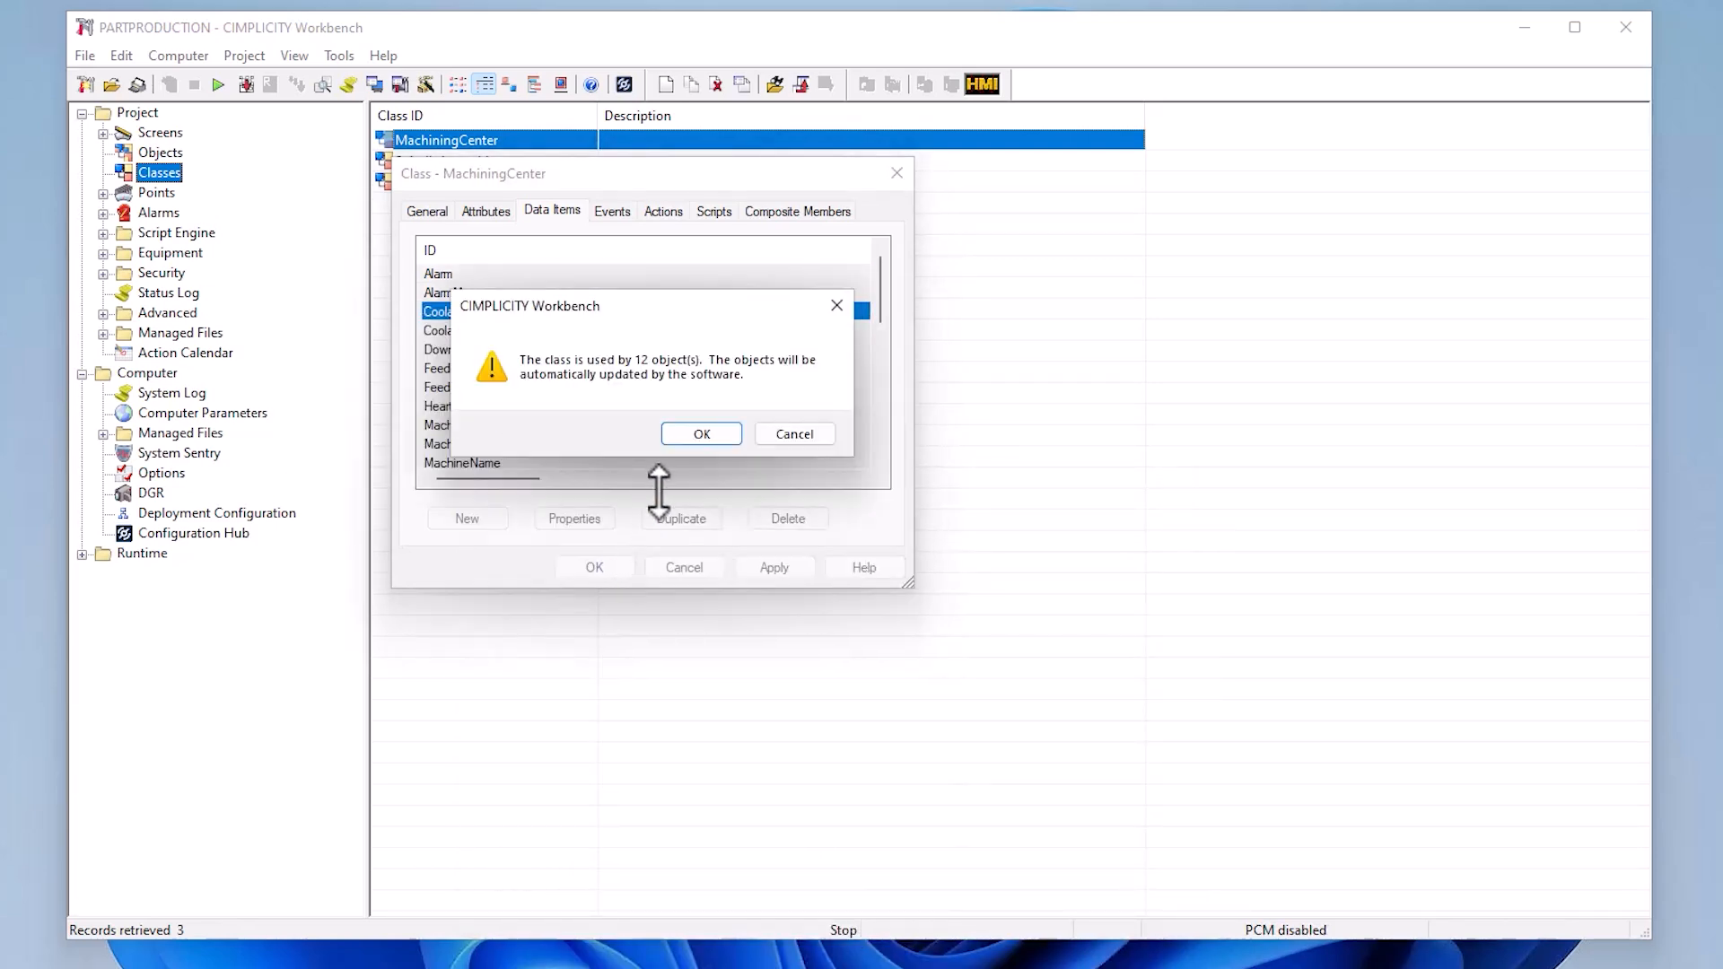
left_click(680, 435)
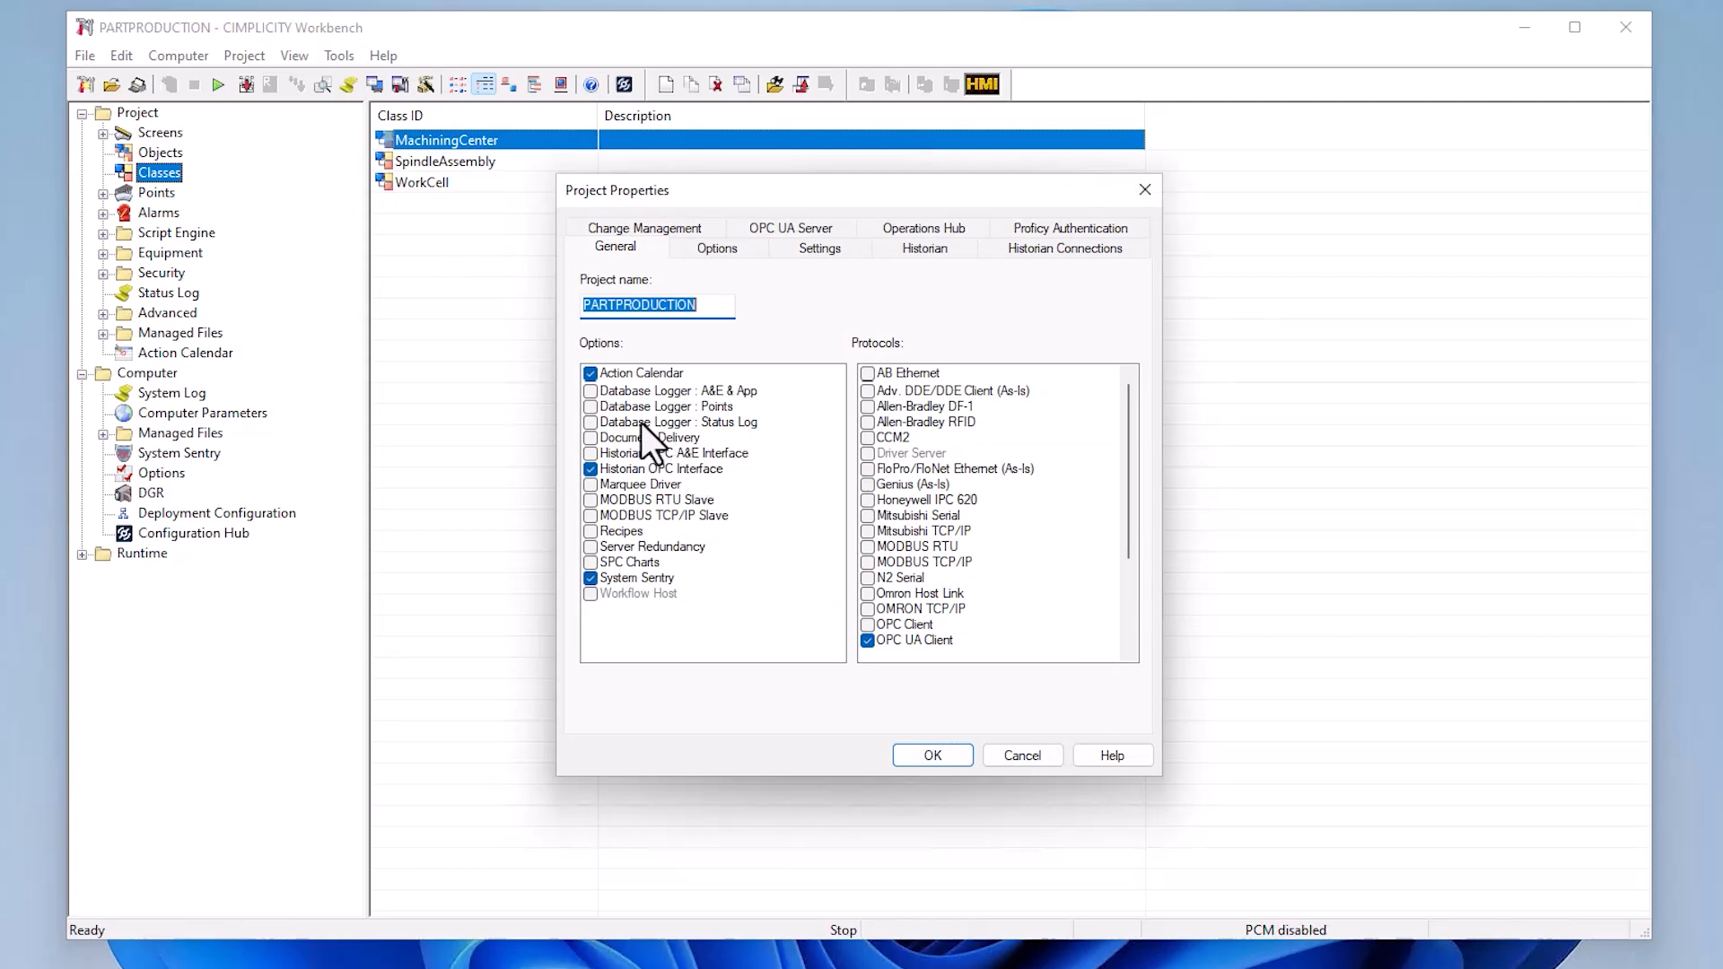
Enable the Database Logger : Points option in the project properties
left_click(592, 410)
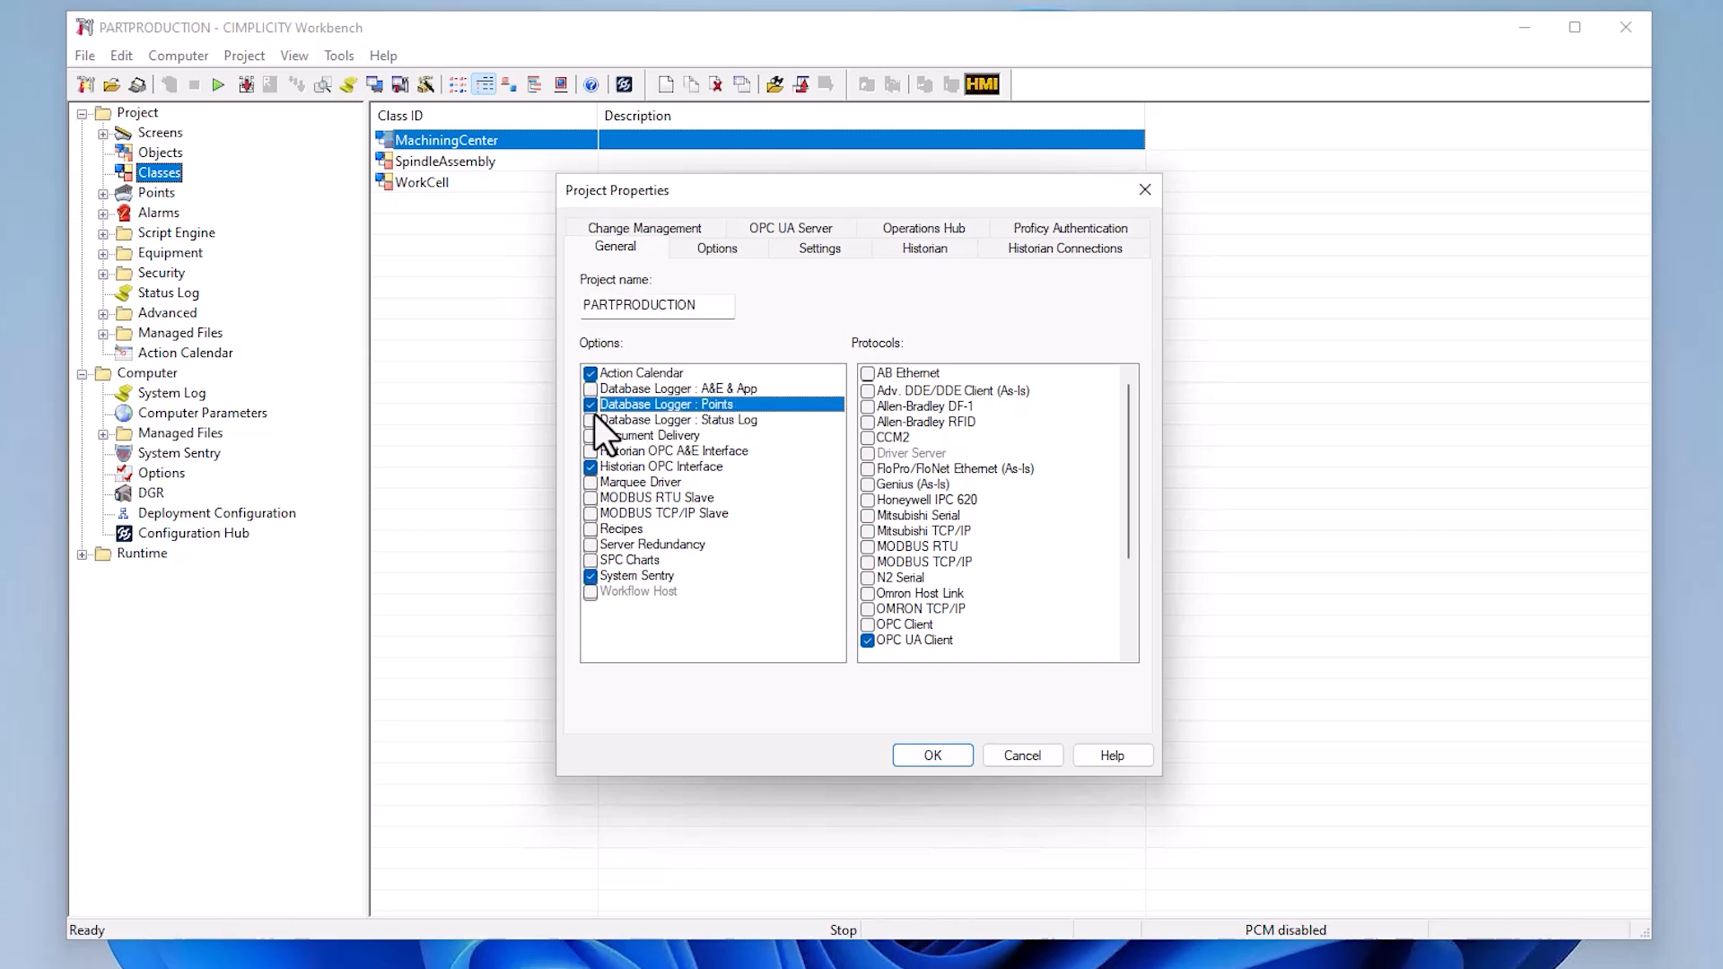
left_click(939, 749)
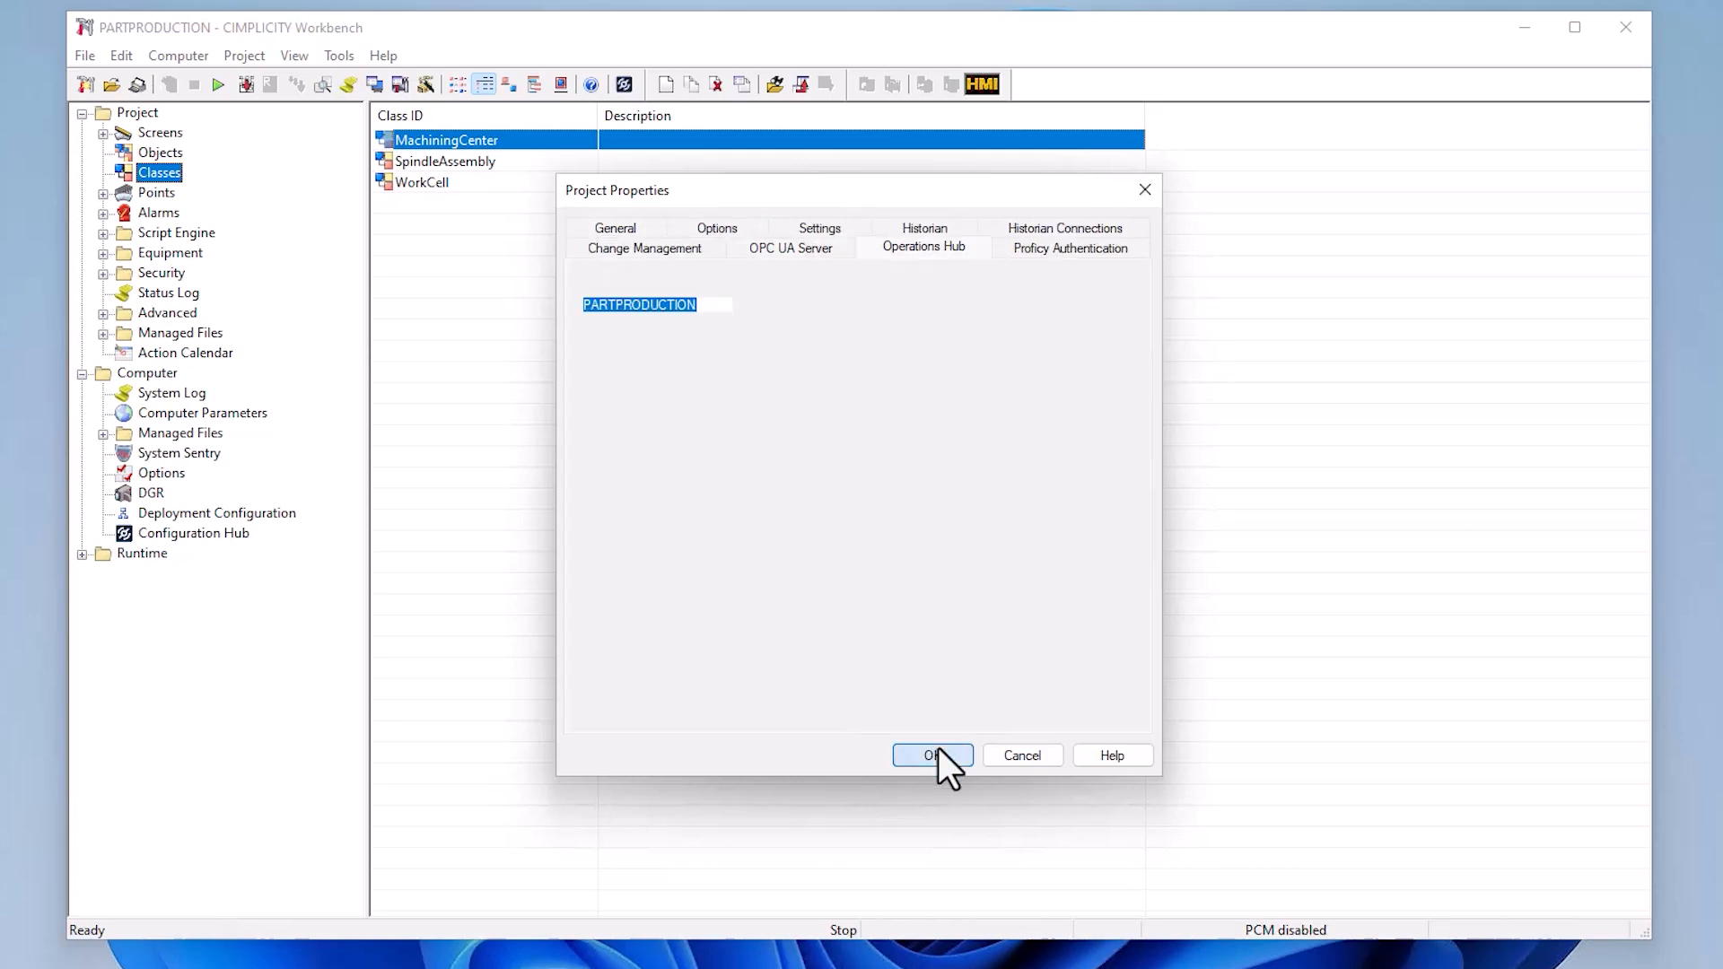
Open the project's Database Logger and view the default point connection in its logging properties
left_click(415, 142)
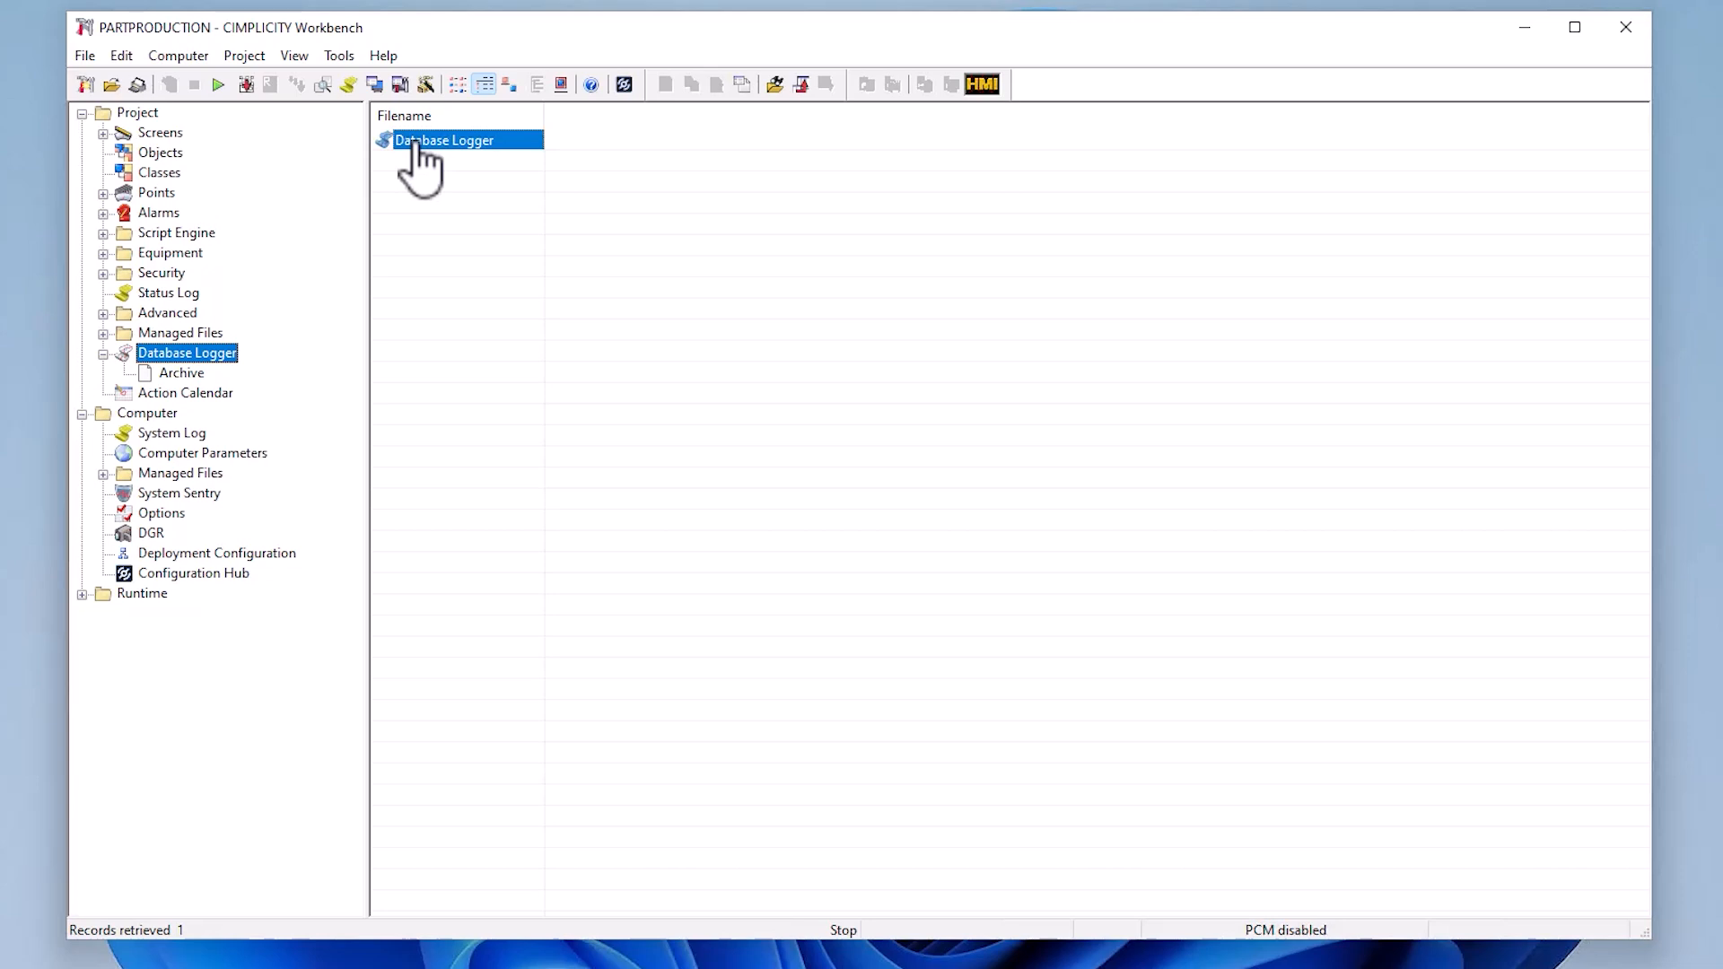
double_click(415, 141)
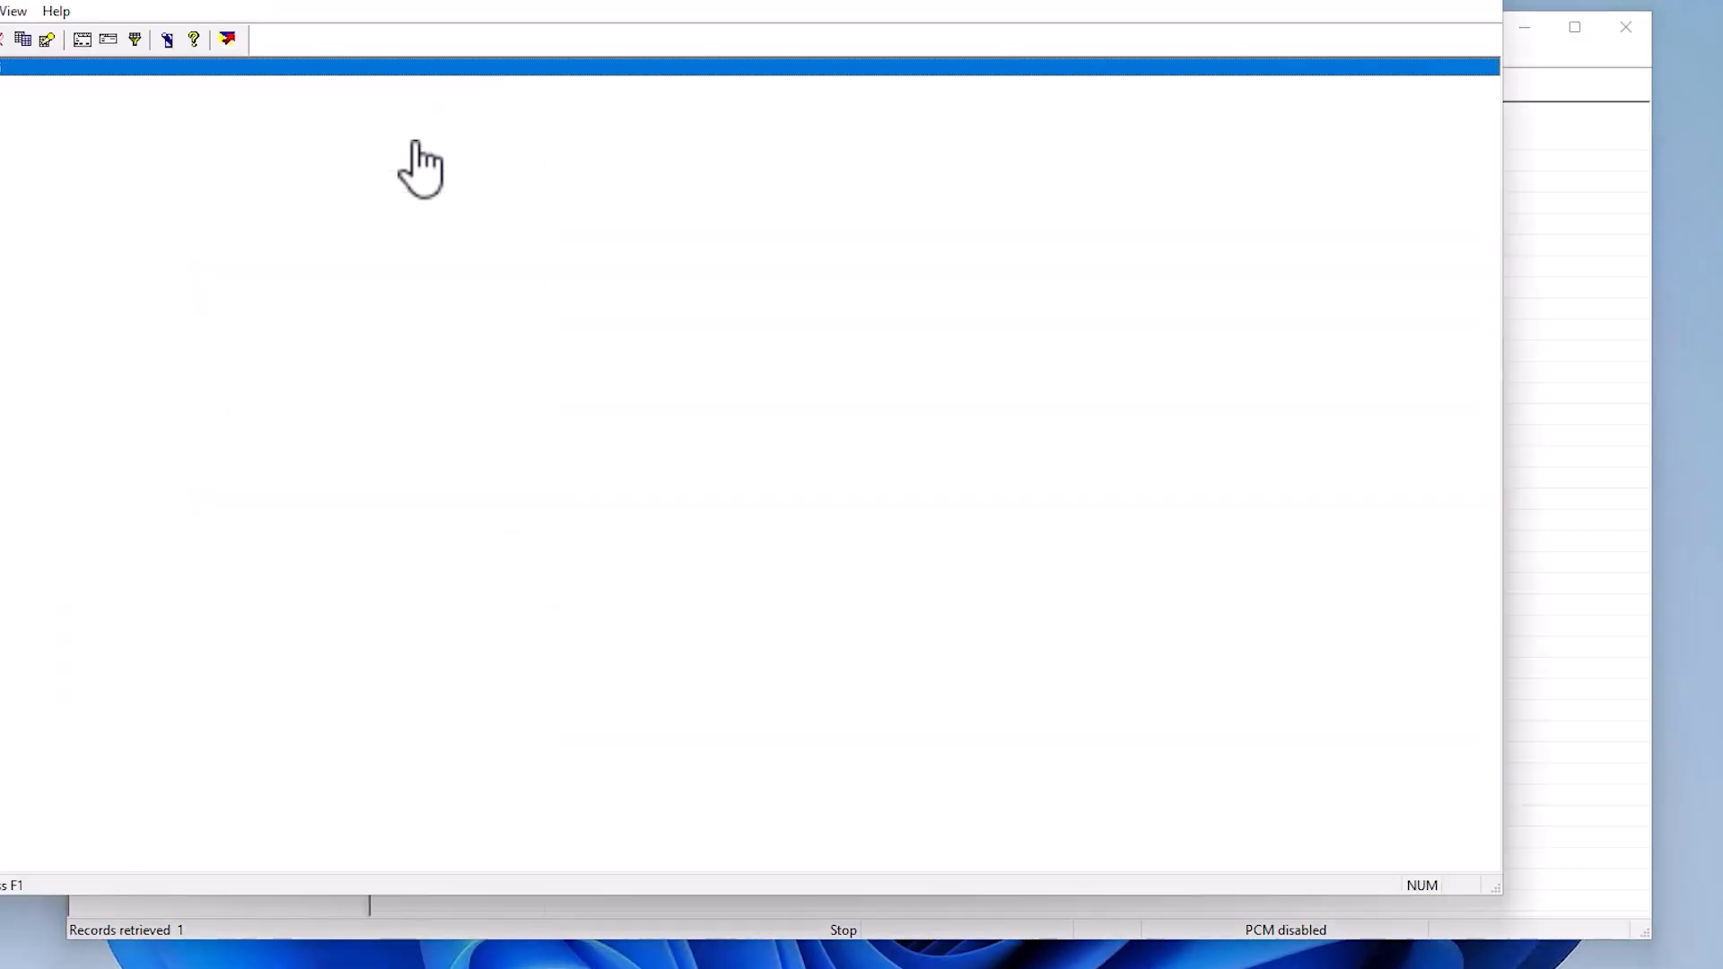
double_click(1, 70)
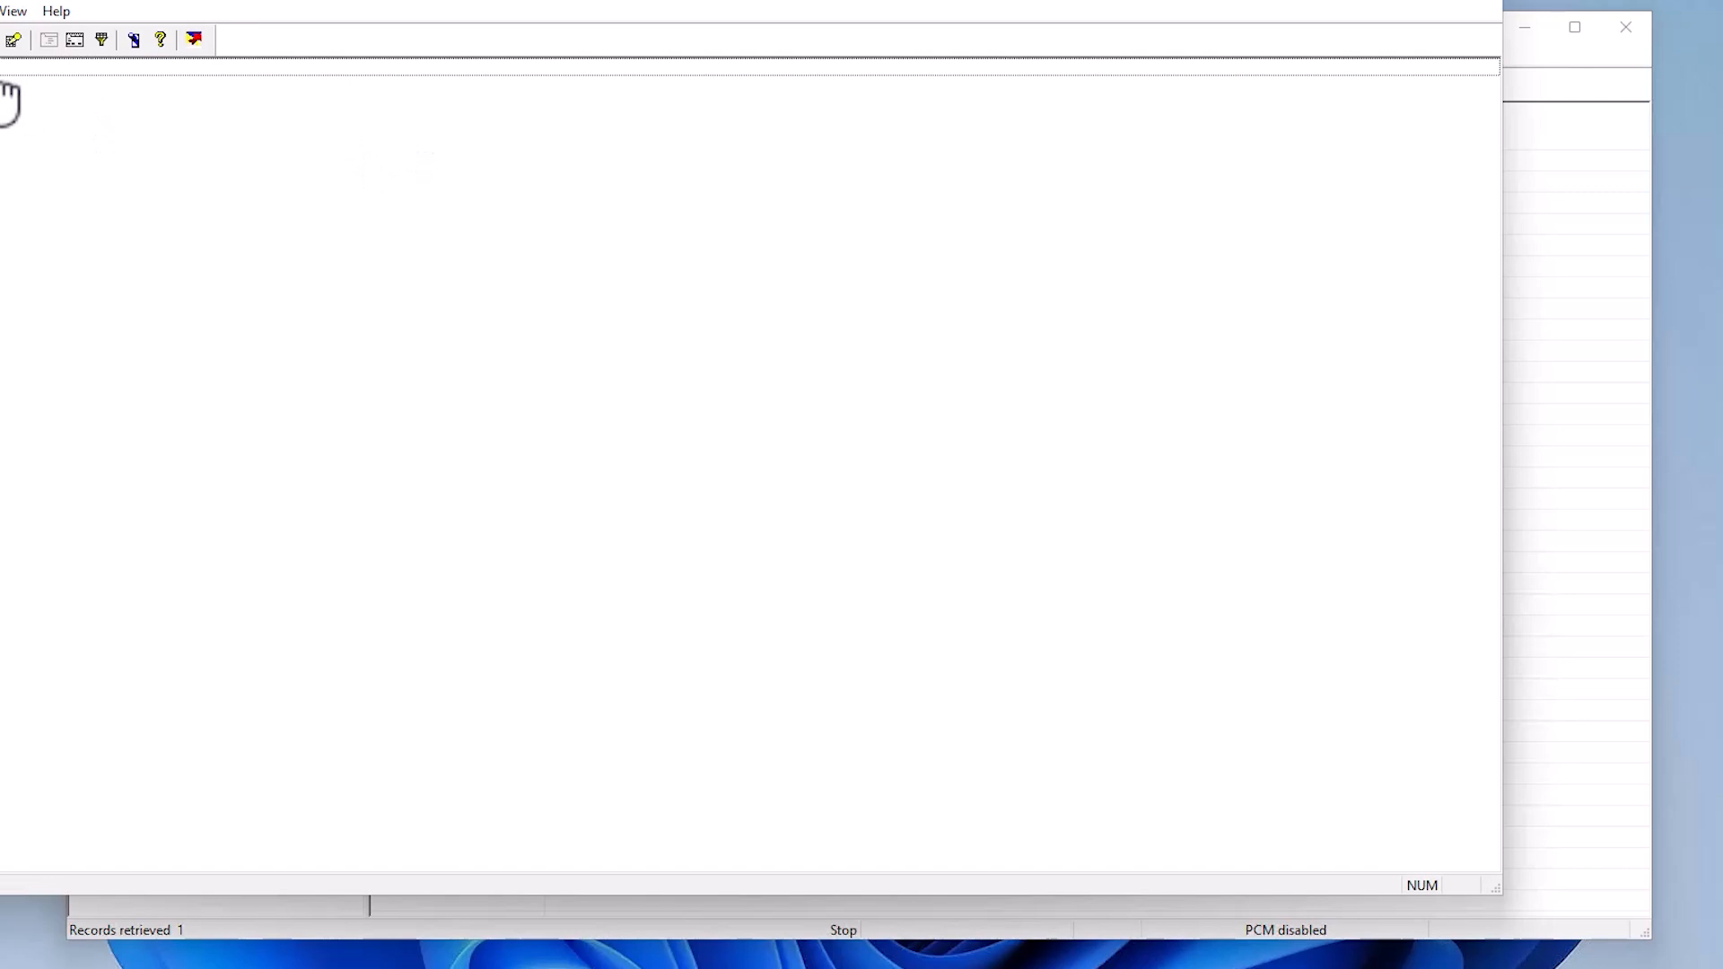
double_click(1, 69)
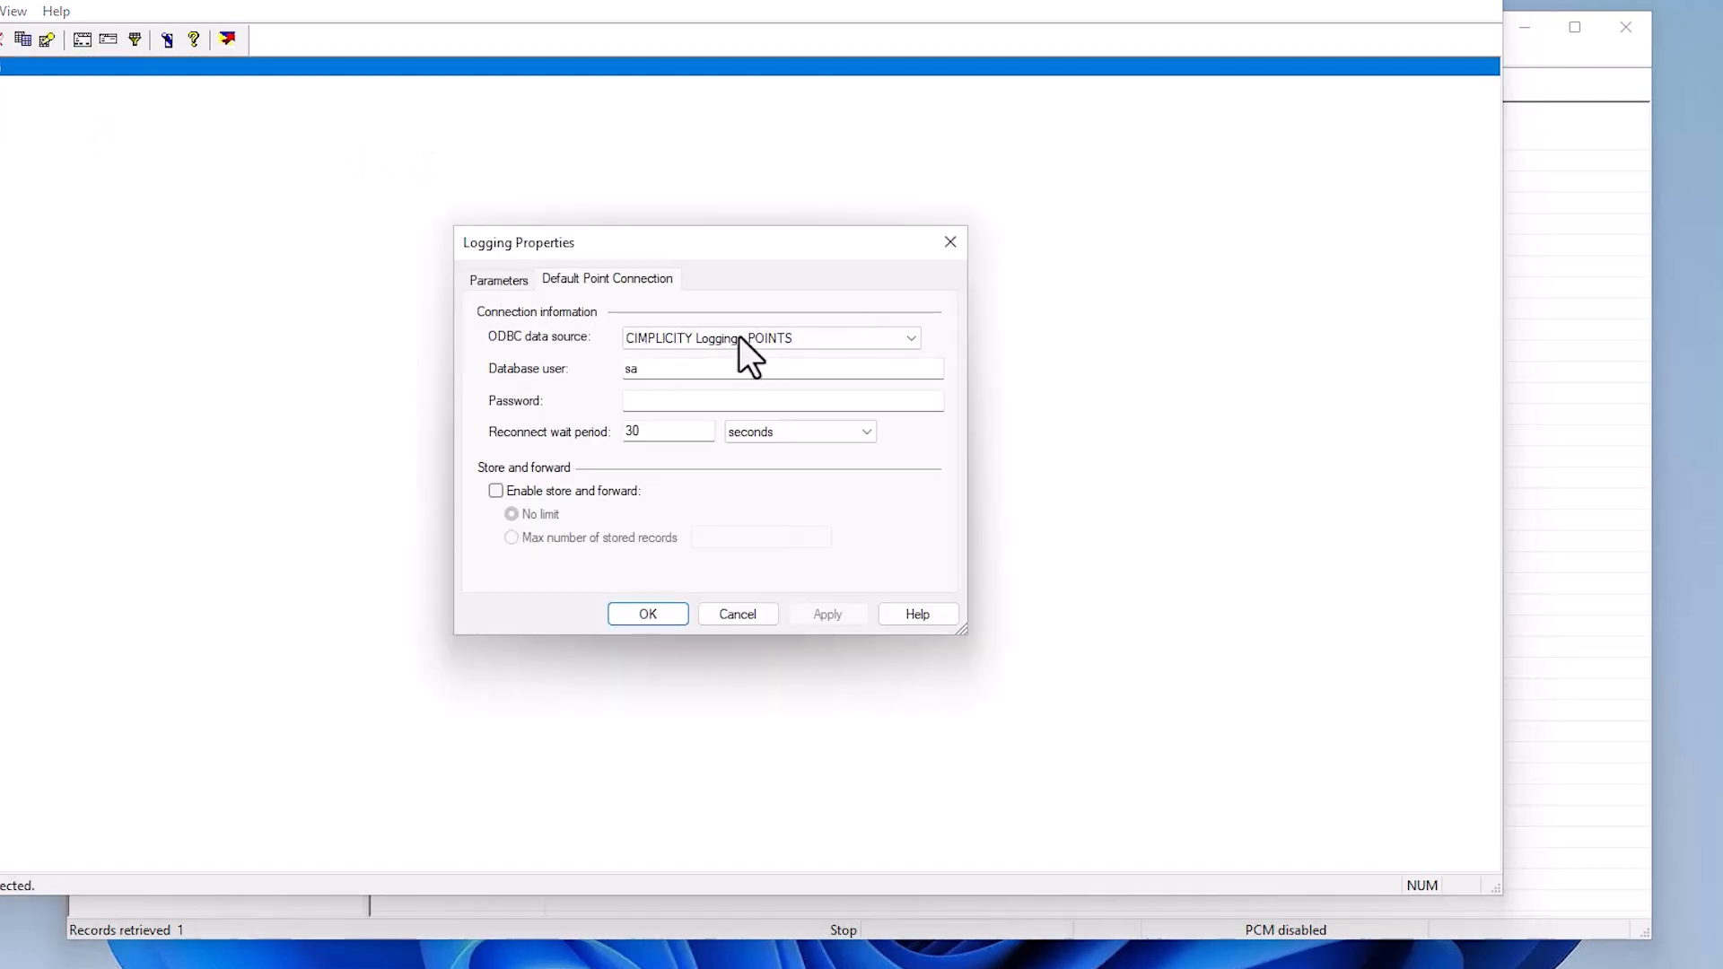